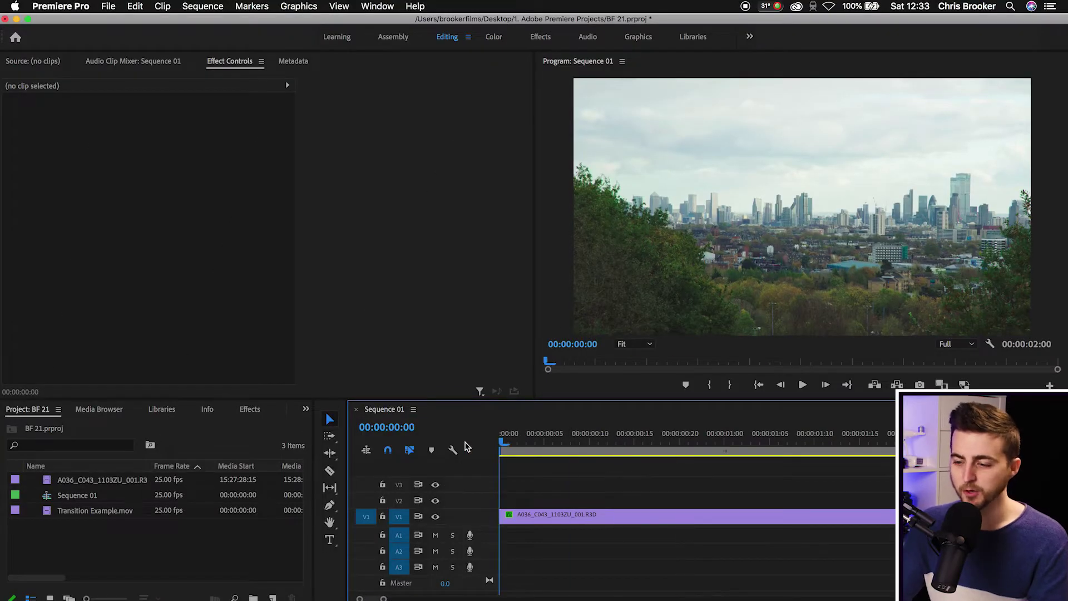
- Create a Black Video item and place it on V2 above the skyline footage at the sequence start
key(space)
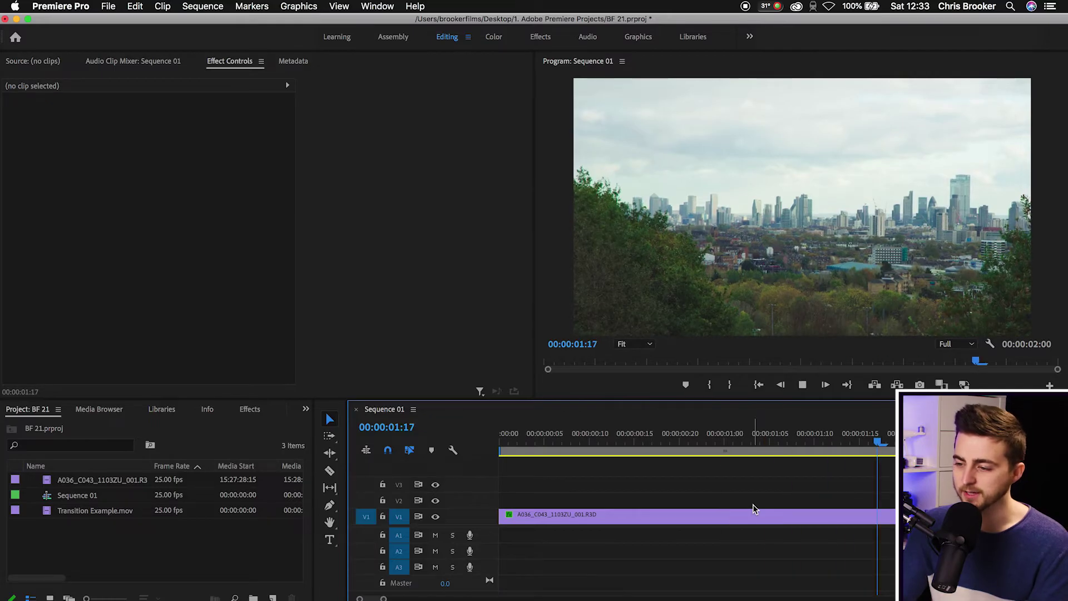
key(space)
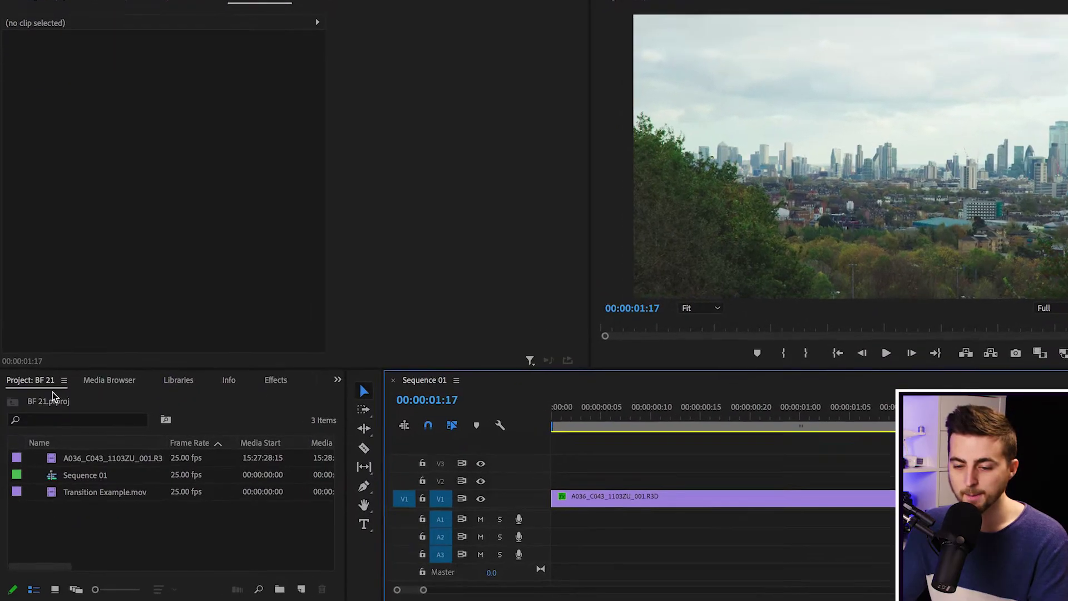
click(301, 591)
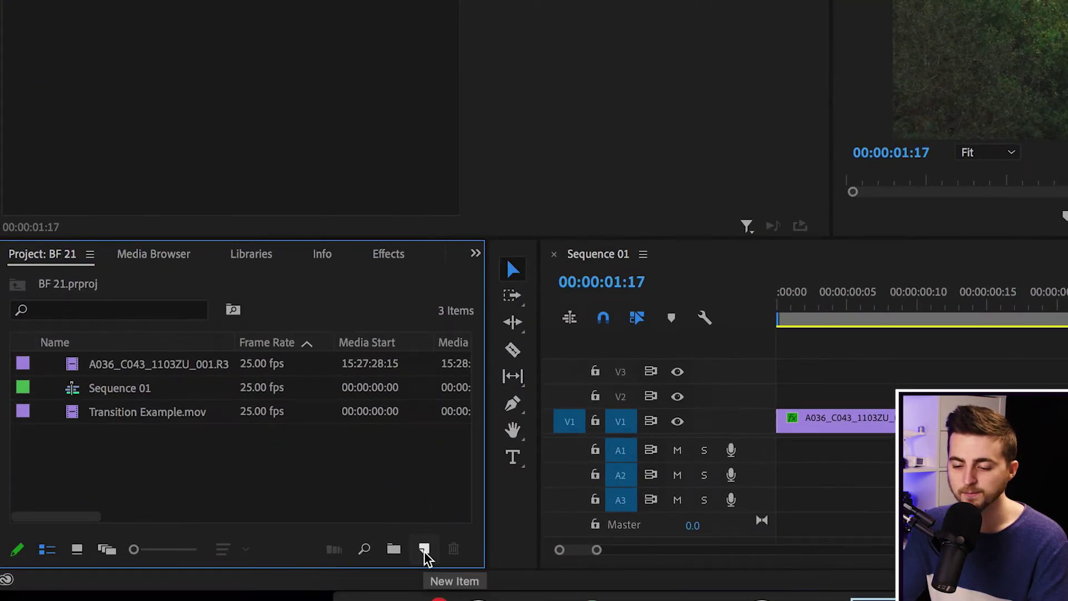
click(424, 551)
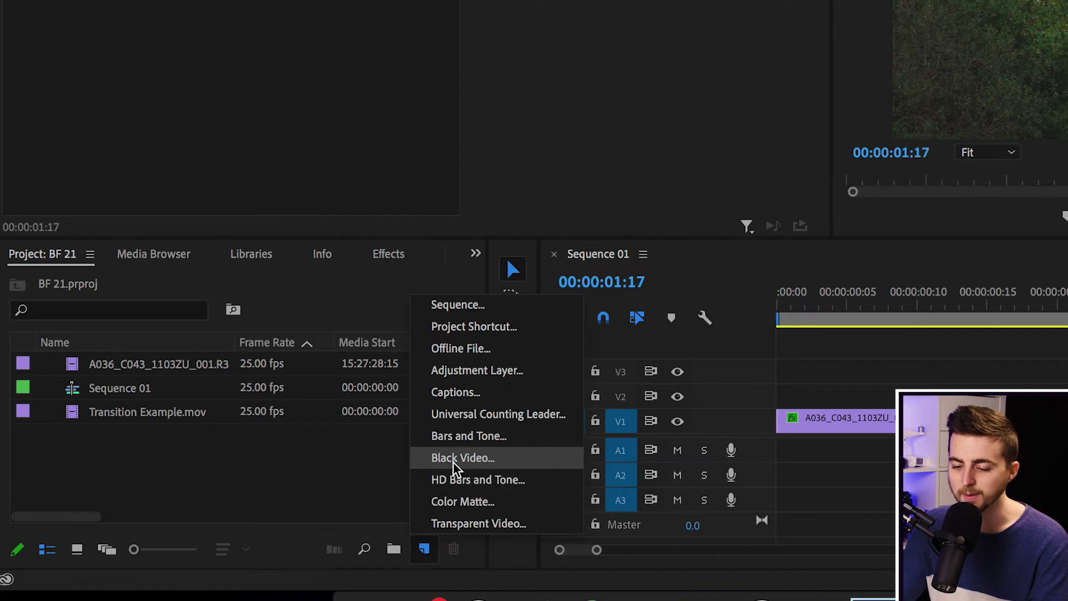
click(453, 457)
key(Return)
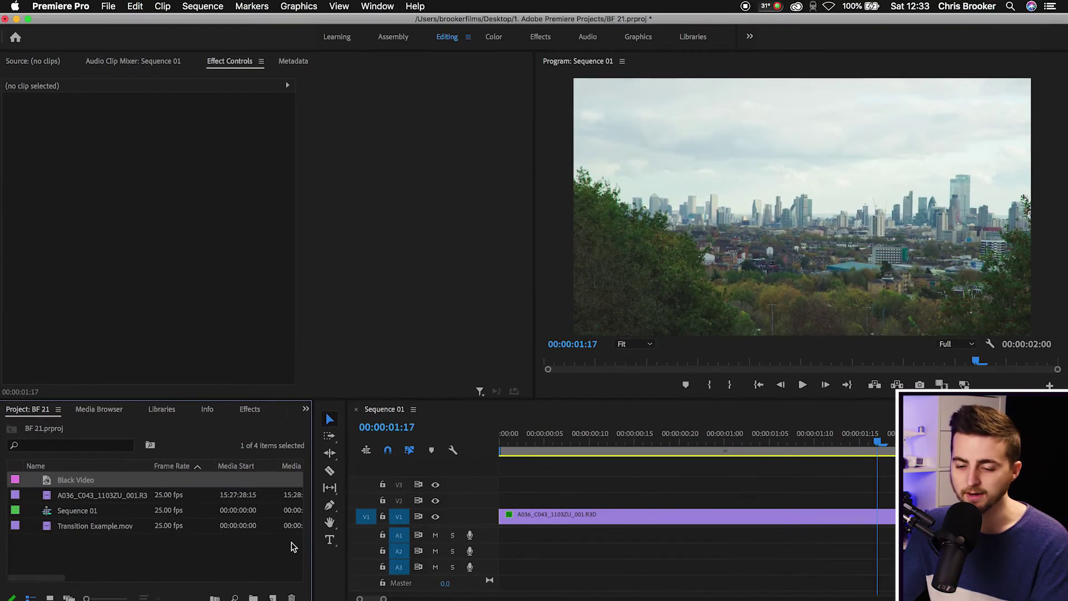
drag(48, 483, 482, 495)
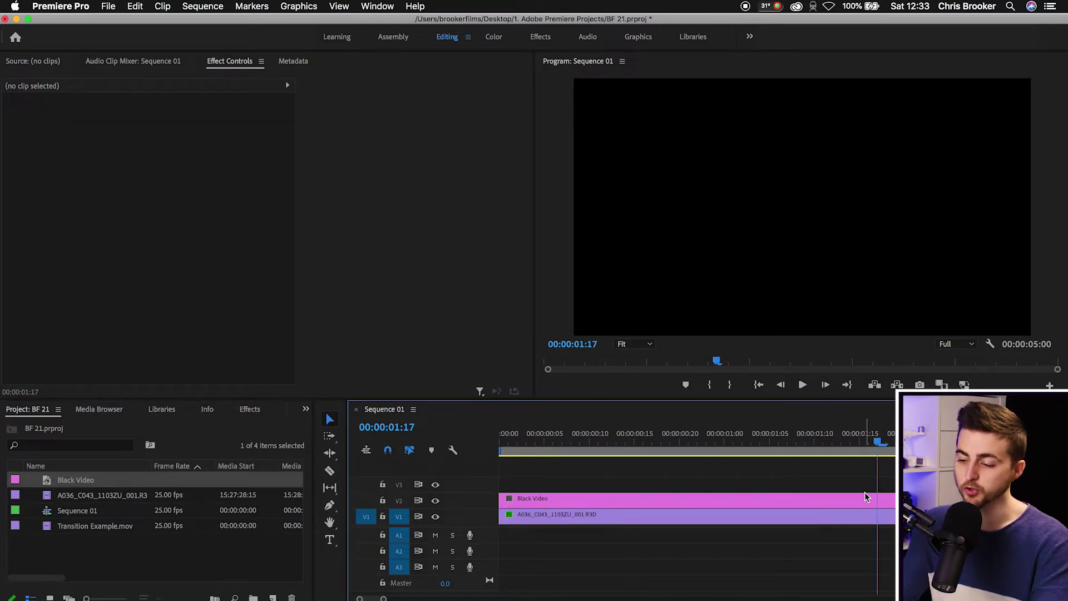
- Cut the Black Video where the footage ends and delete the excess part
key(c)
key(v)
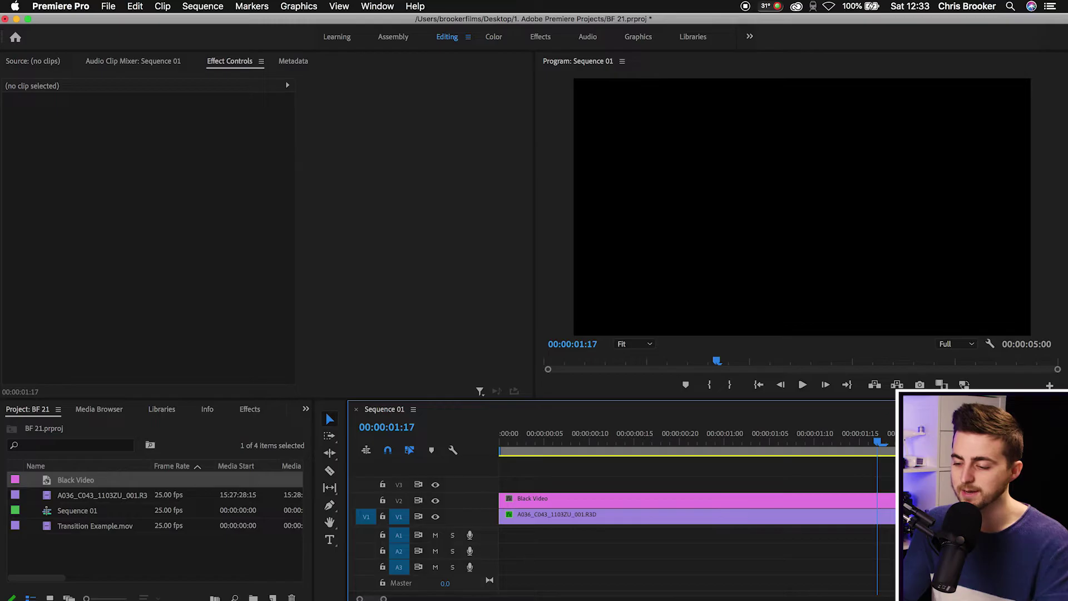
click(946, 500)
key(Delete)
- Move to 00:00:00:06, check the footage with V2 hidden, then select the Black Video clip
drag(880, 453, 487, 460)
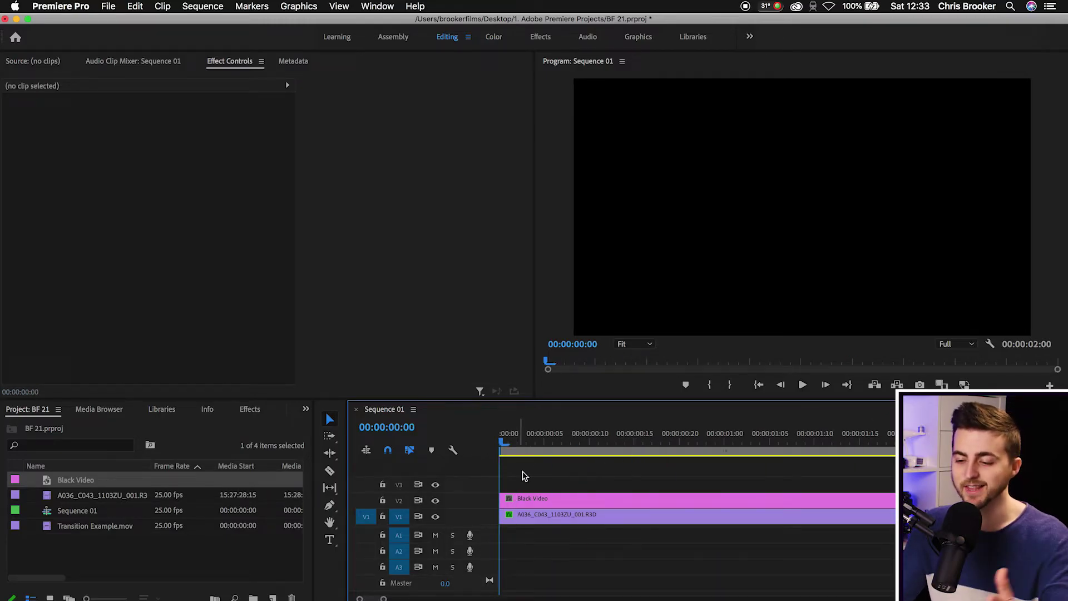
click(553, 442)
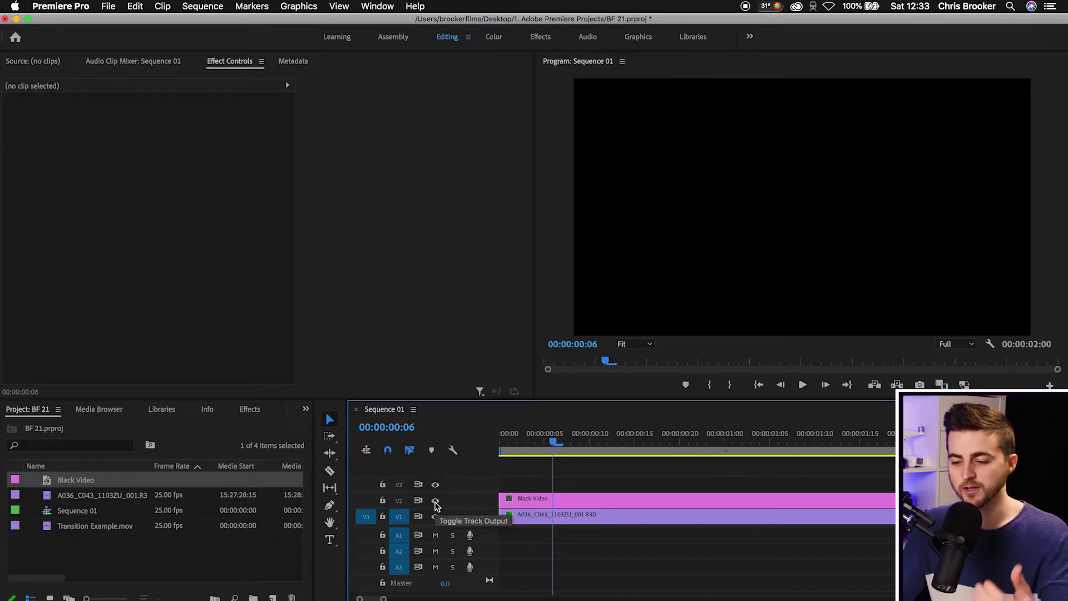
click(435, 500)
mouse_move(557, 442)
mouse_down()
mouse_move(763, 442)
mouse_move(573, 445)
mouse_move(558, 461)
mouse_up()
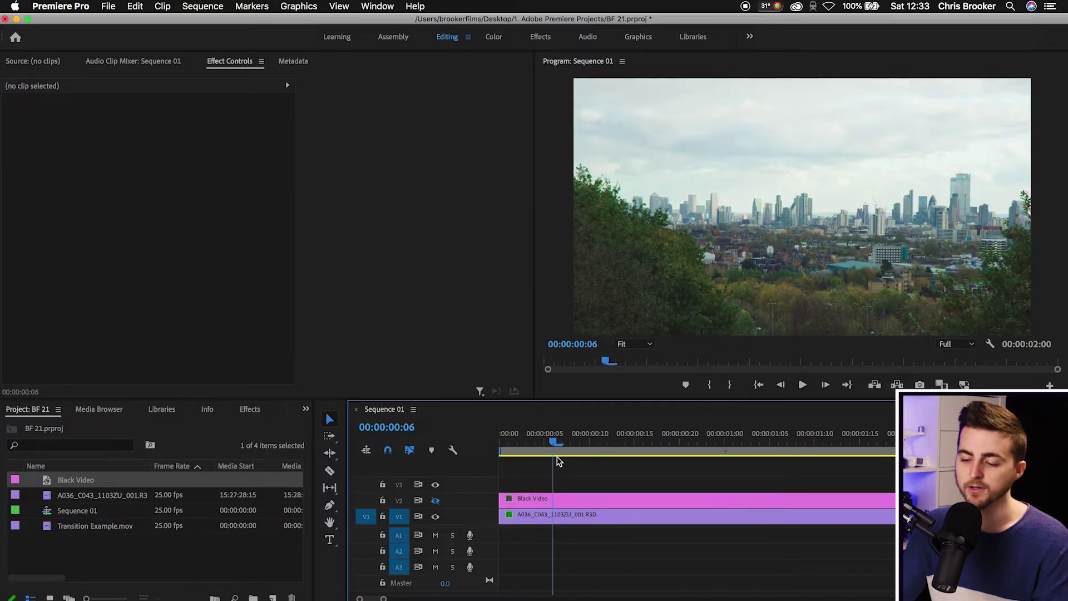
click(548, 515)
click(435, 500)
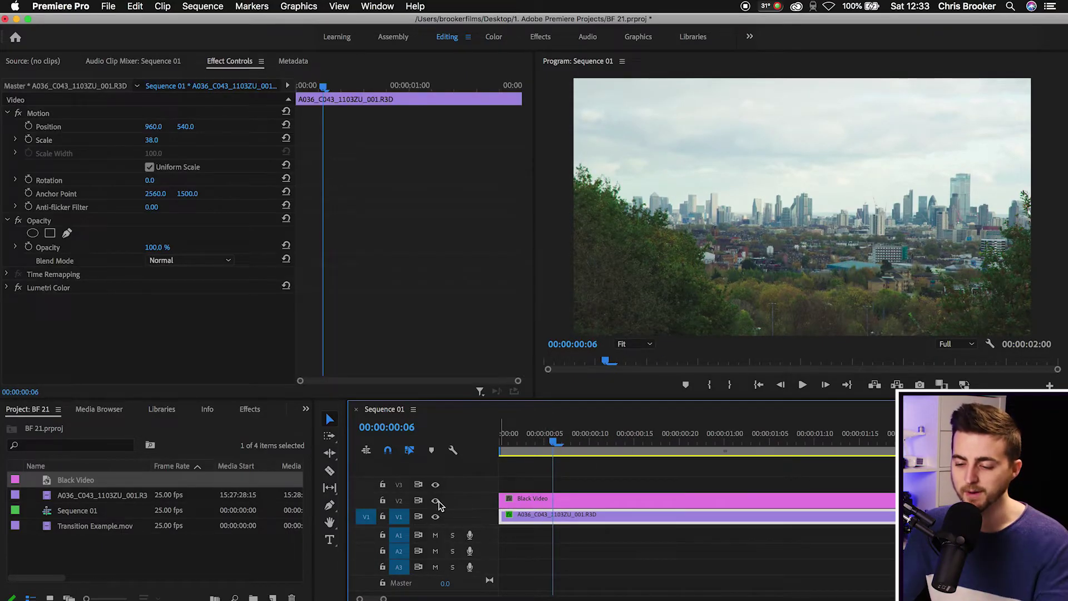
click(542, 504)
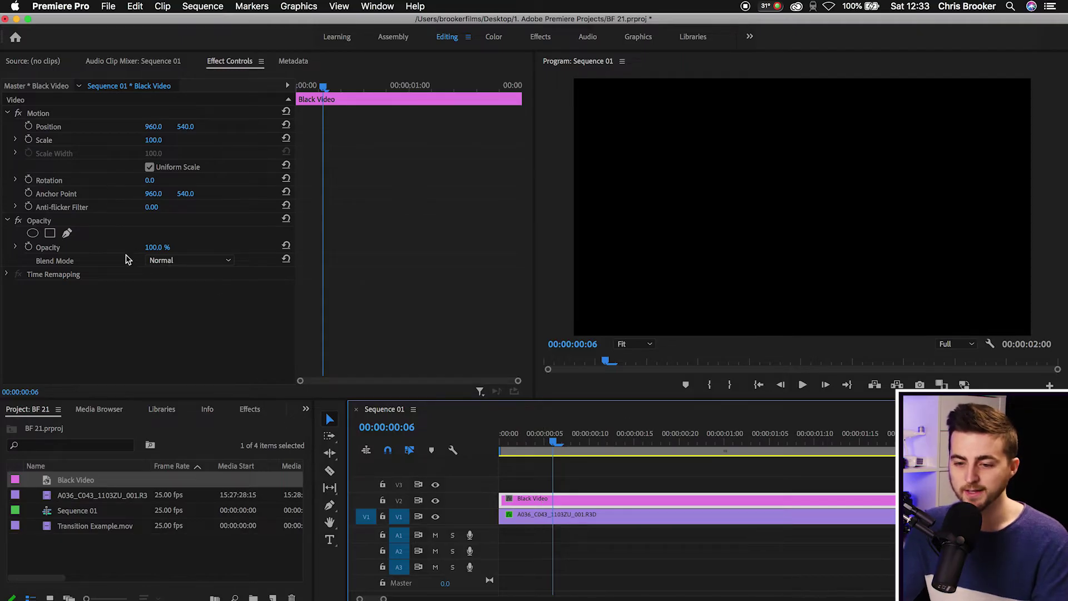
click(229, 61)
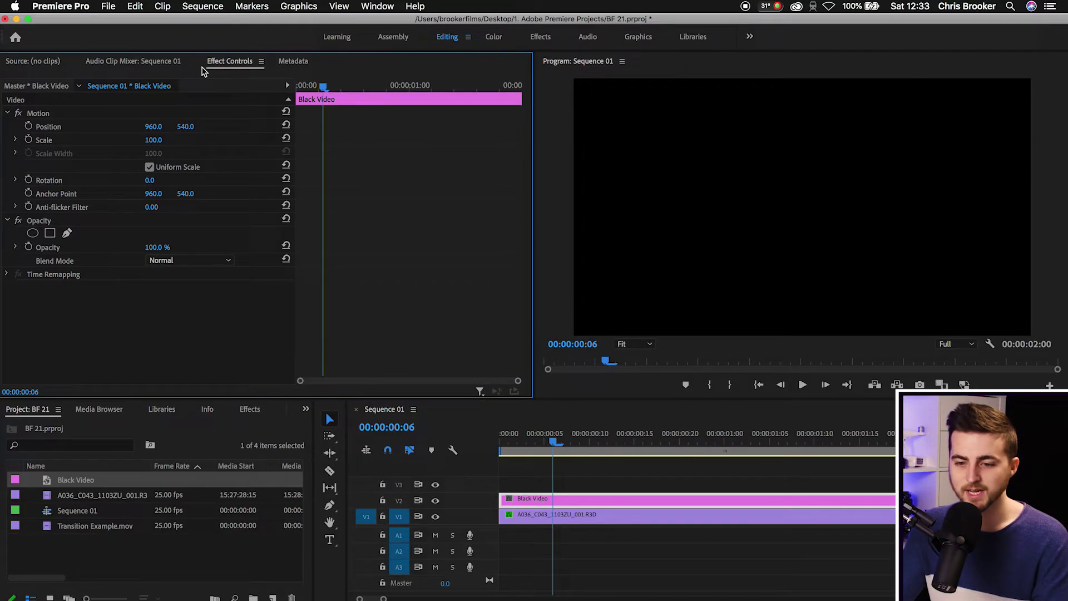
- Add an ellipse mask to the Black Video's Opacity and stretch it wide left and right
click(37, 114)
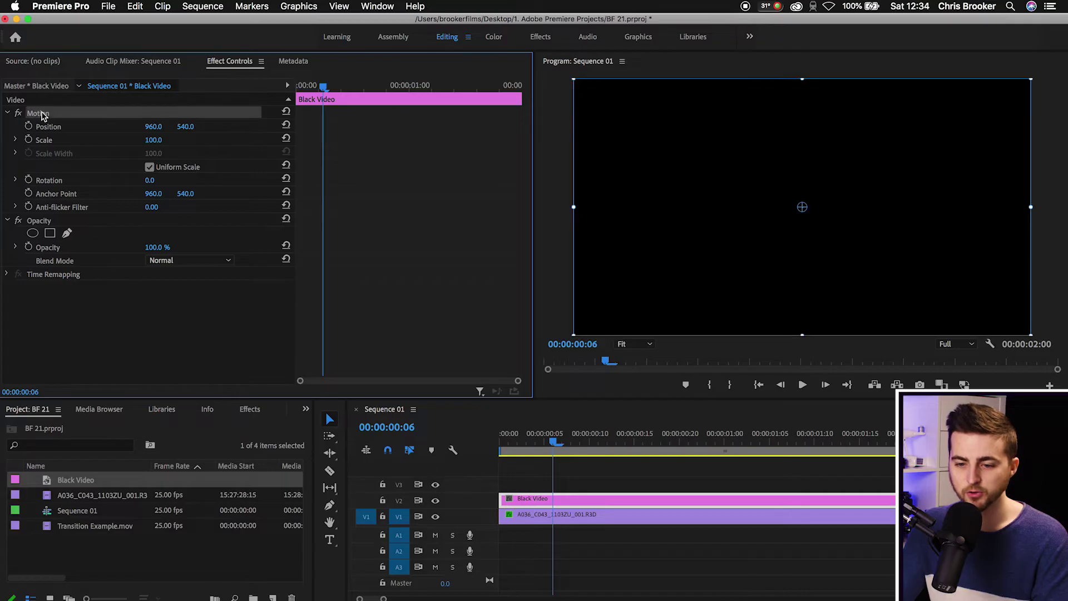
click(45, 221)
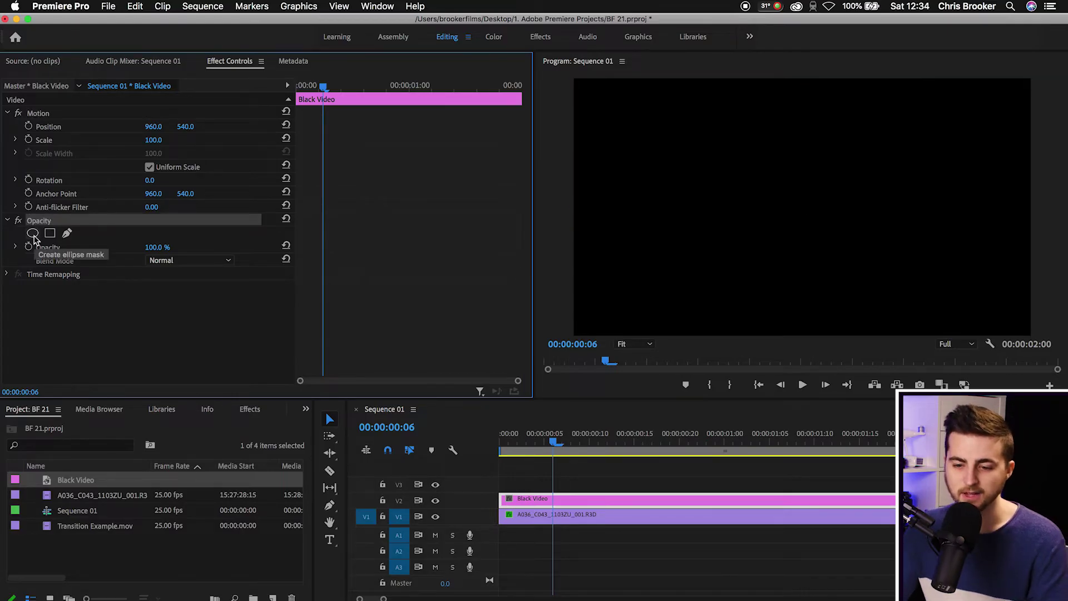
click(33, 233)
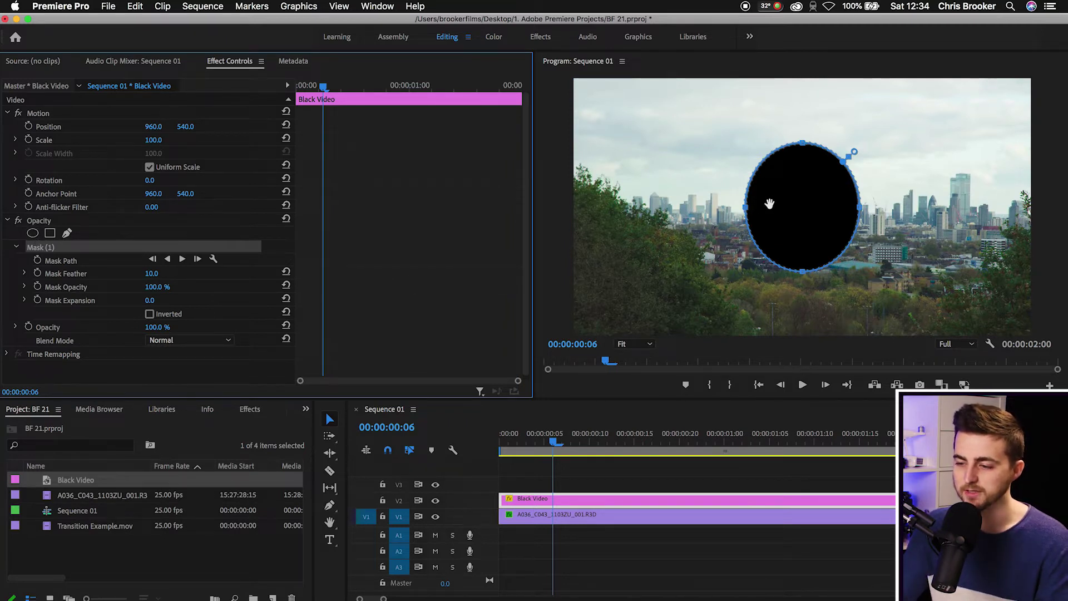
drag(745, 209, 534, 218)
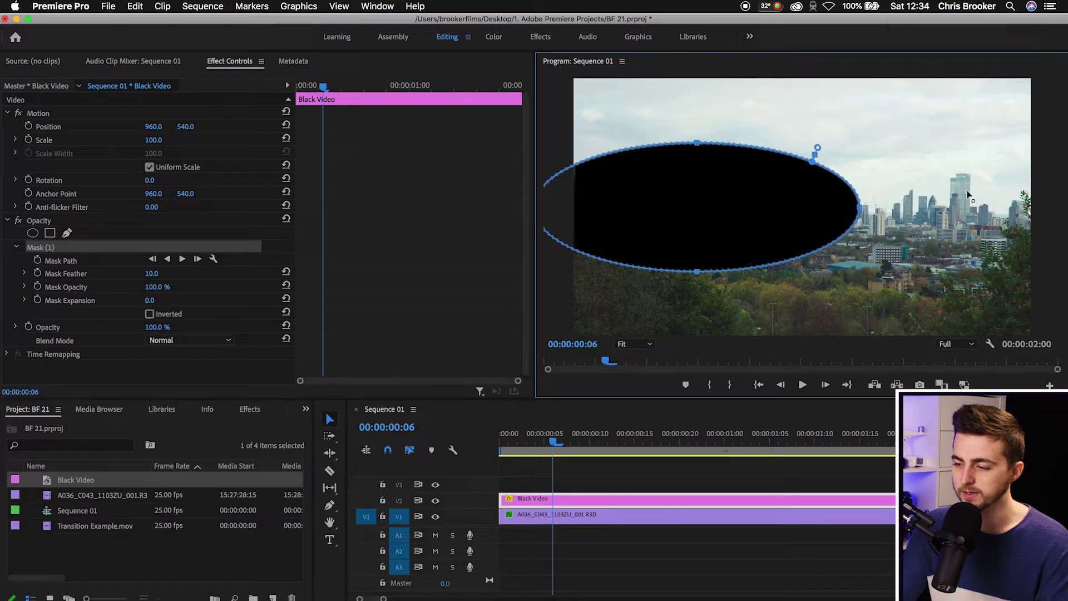
drag(968, 195, 1060, 207)
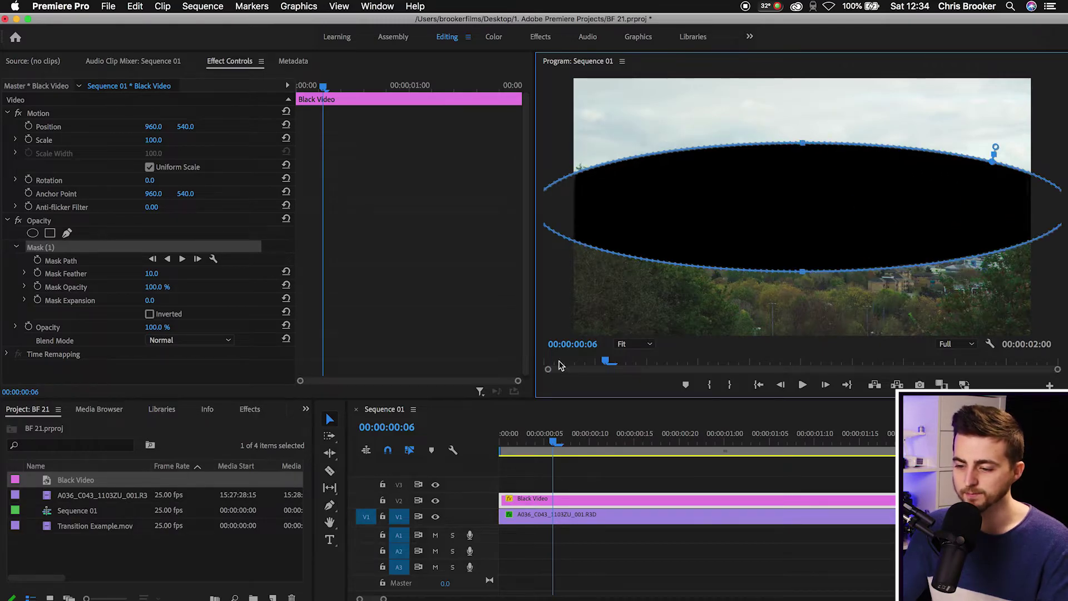
- Set the Program monitor zoom to 50% and make the monitor taller
click(622, 343)
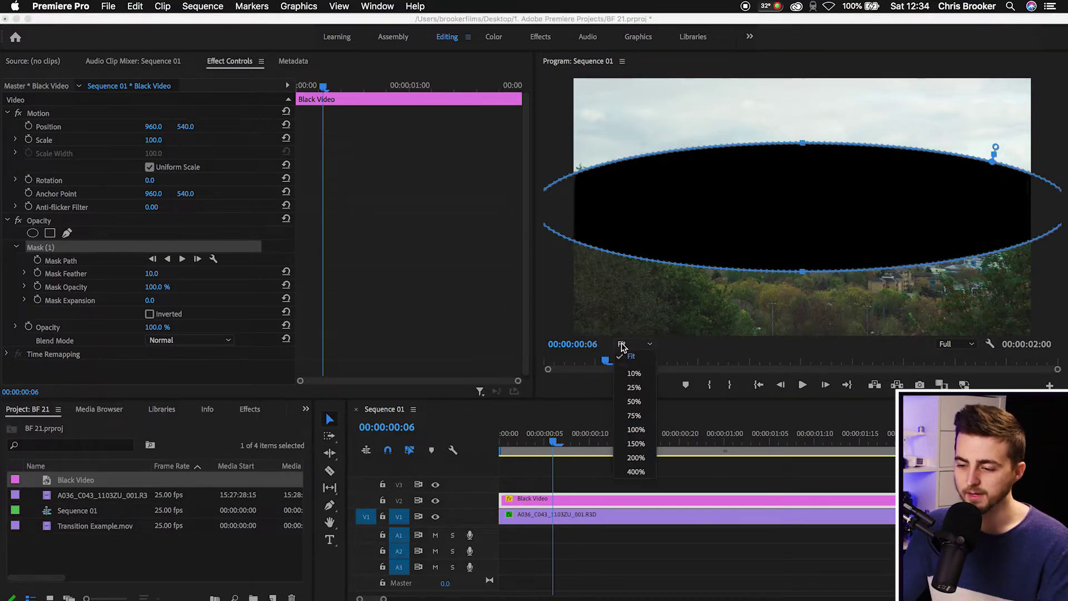
click(634, 402)
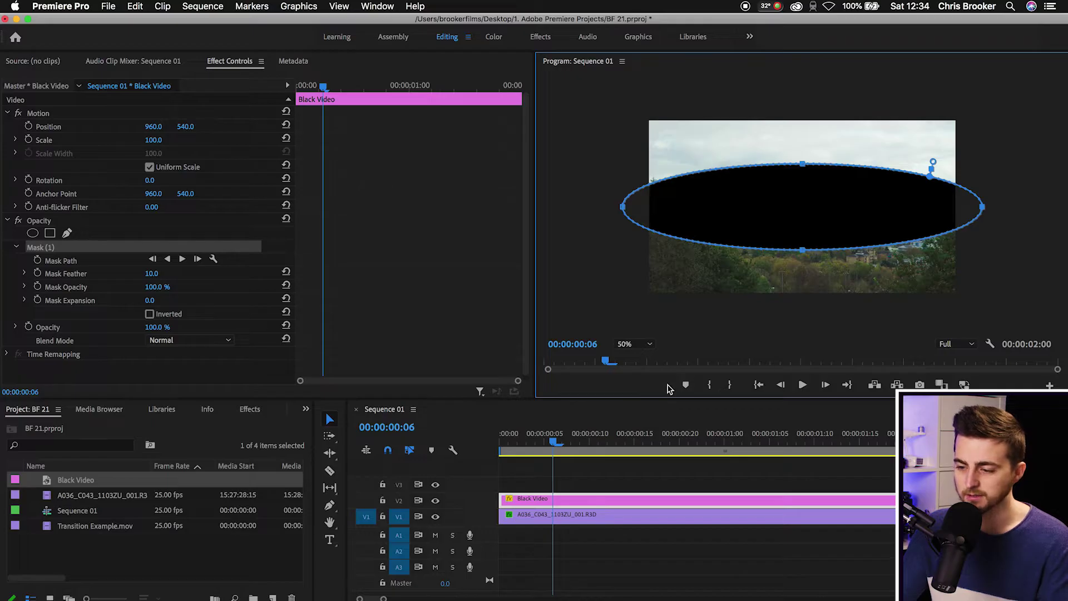
drag(668, 396, 667, 432)
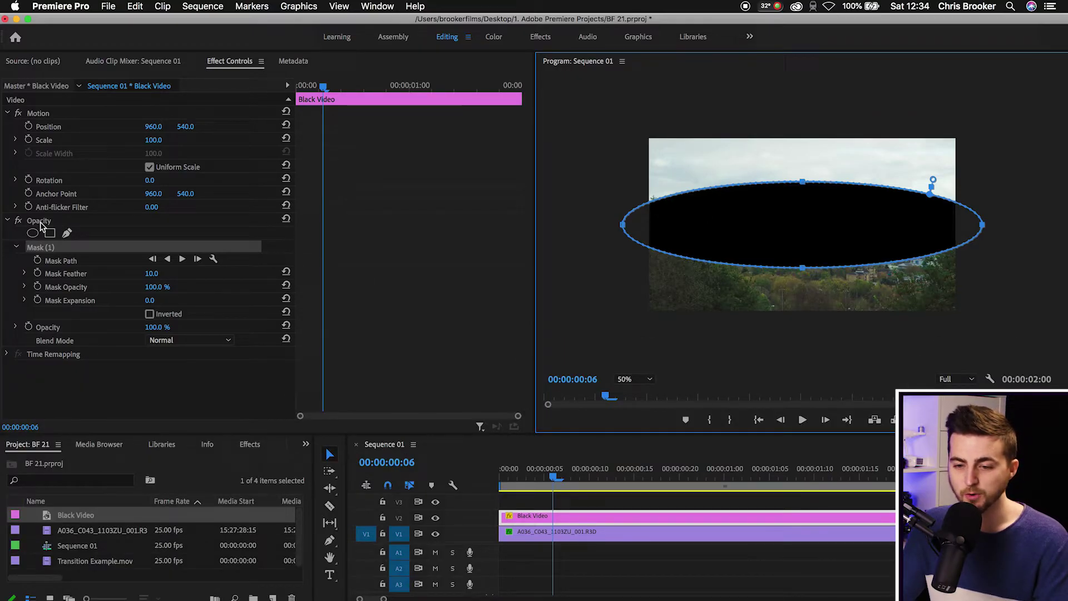
- Toggle the mask's Inverted option on and then back off
click(45, 250)
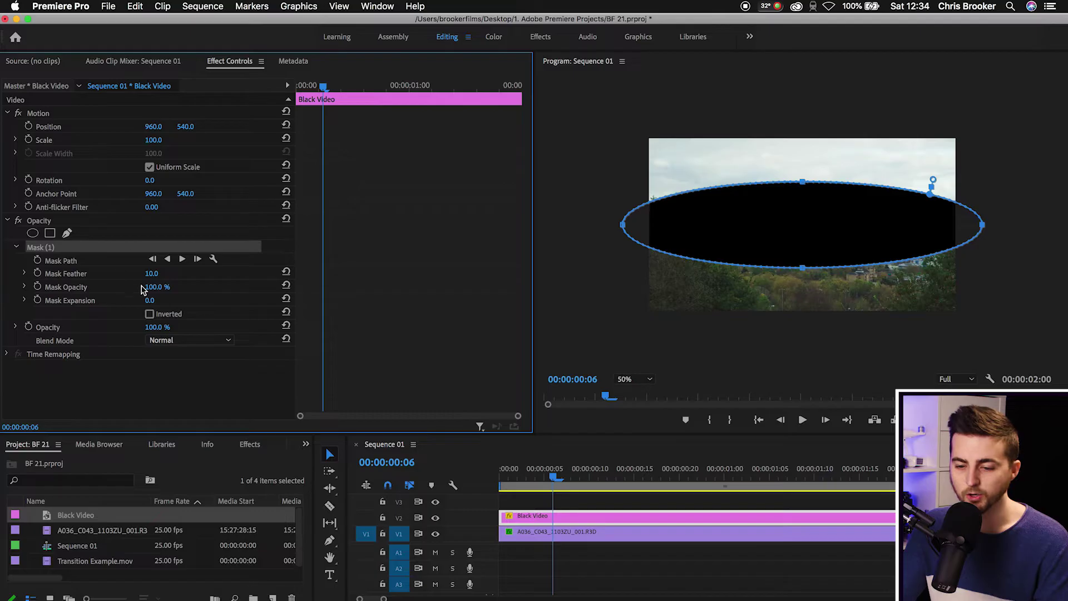
click(150, 314)
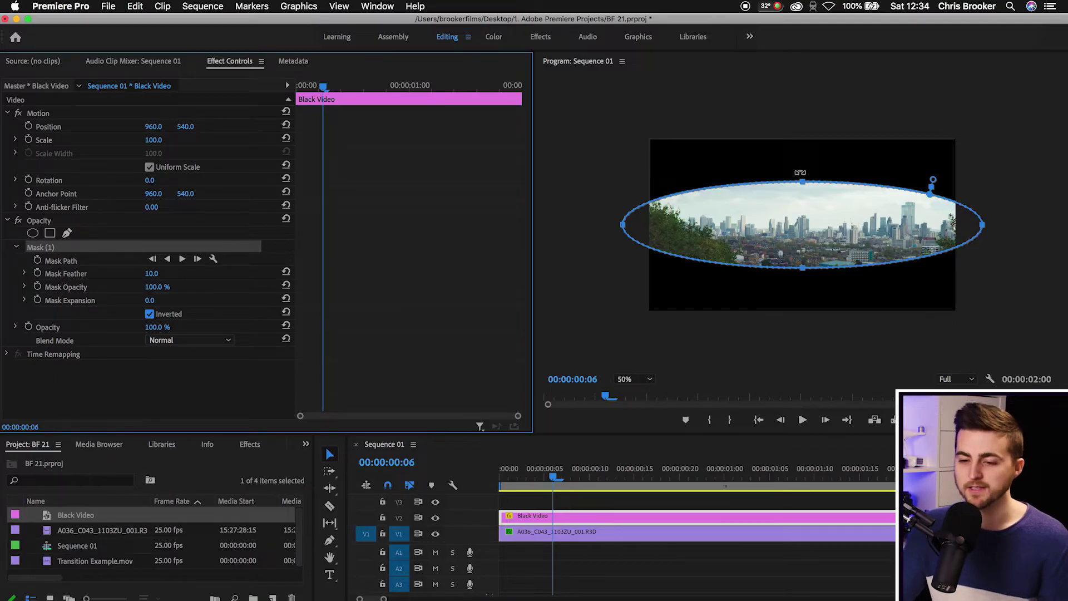
click(149, 314)
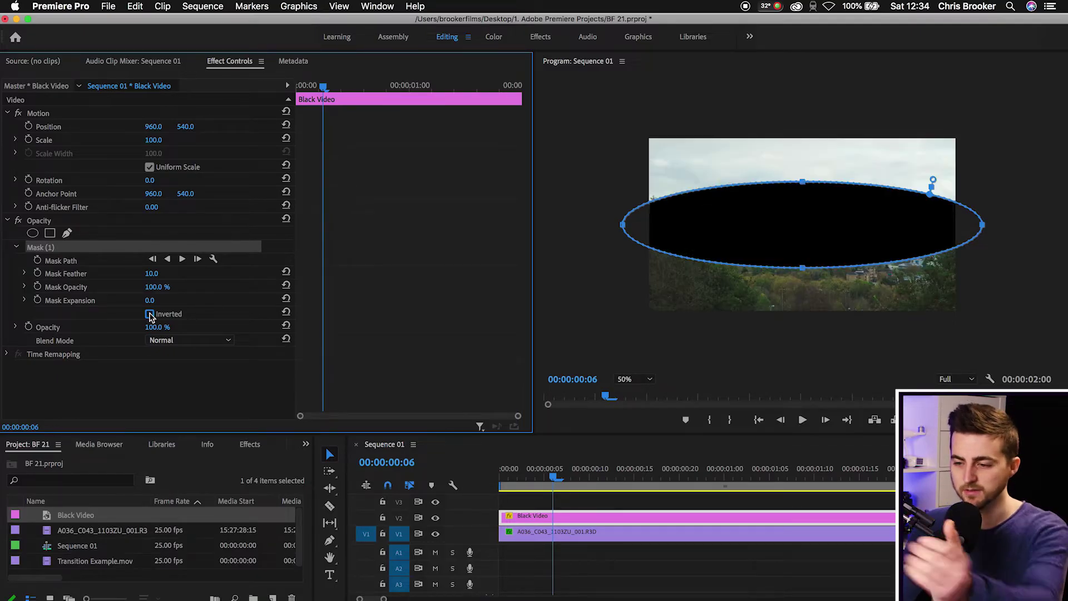
- Re-invert the mask and drag its top and bottom beyond the frame to reveal the whole skyline
click(149, 313)
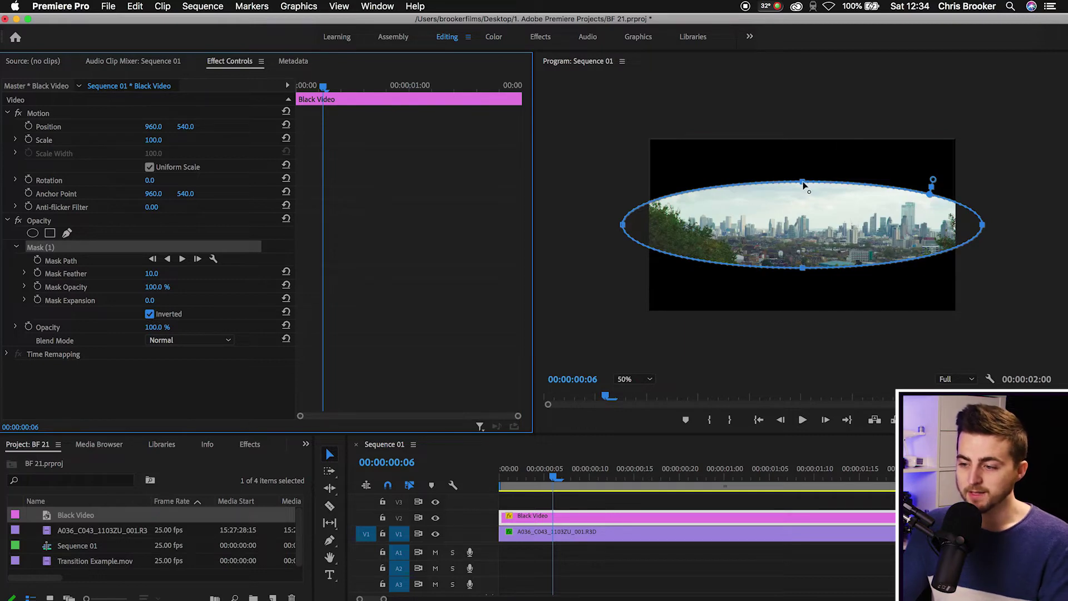
drag(804, 186, 799, 55)
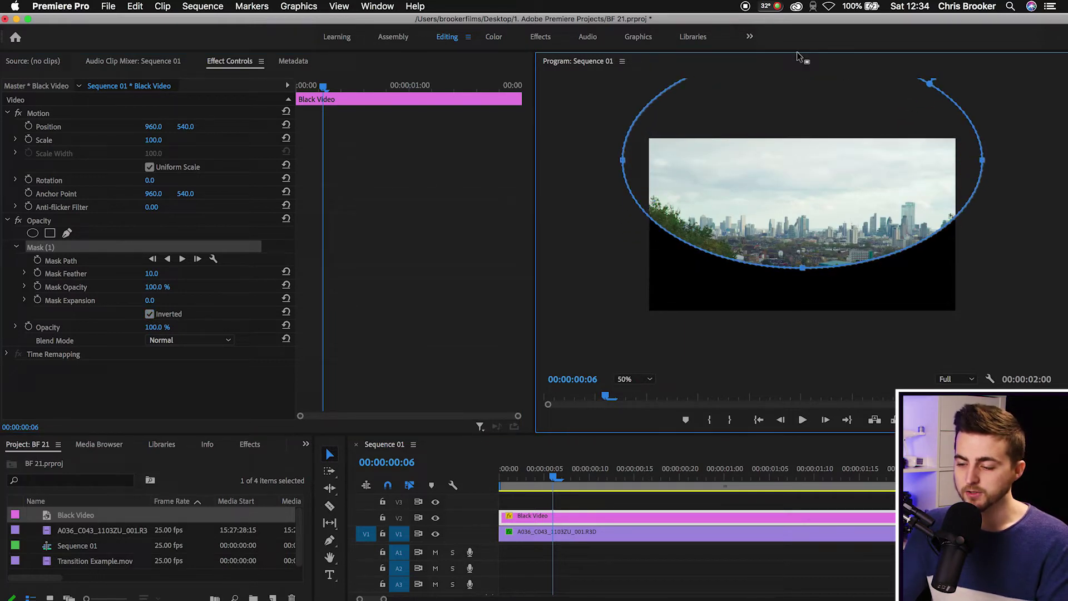
drag(806, 274, 815, 393)
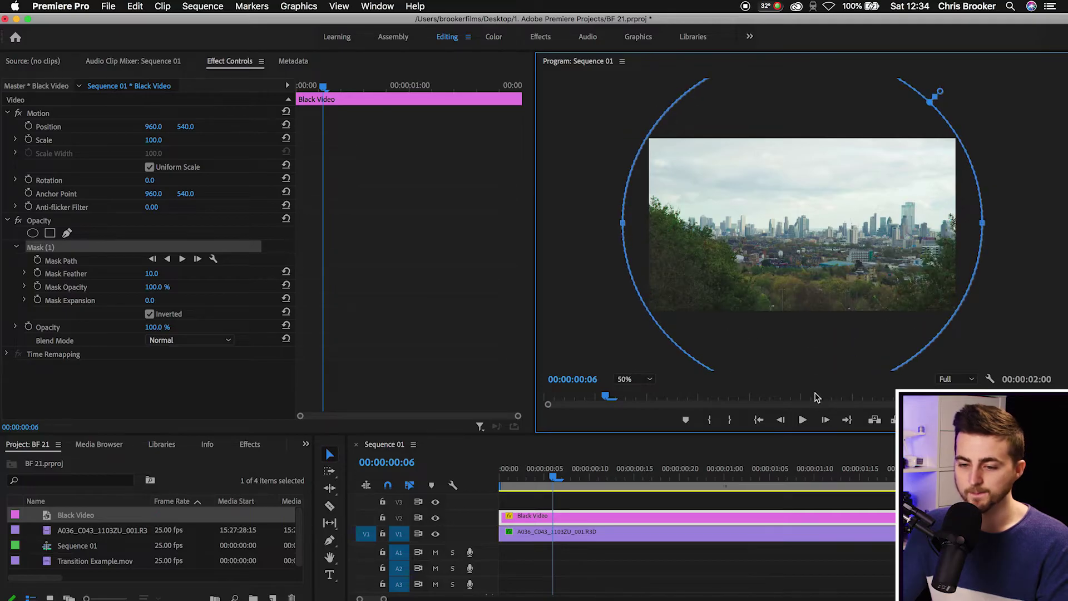
drag(312, 83, 343, 87)
- Enable Mask Path keyframing and add a Mask Path keyframe at frame 20
click(57, 263)
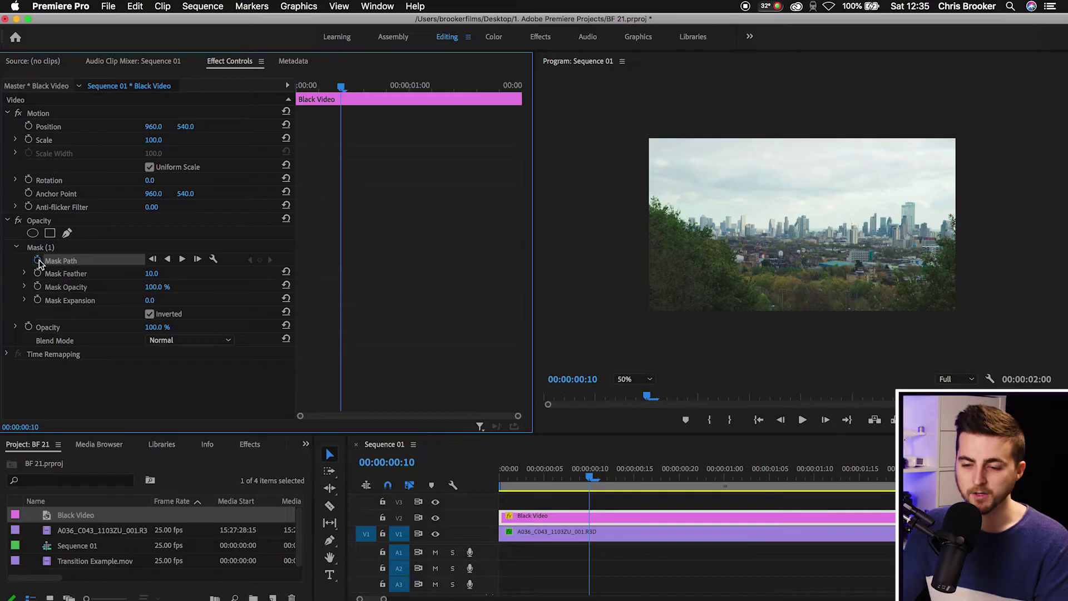
drag(341, 88, 386, 104)
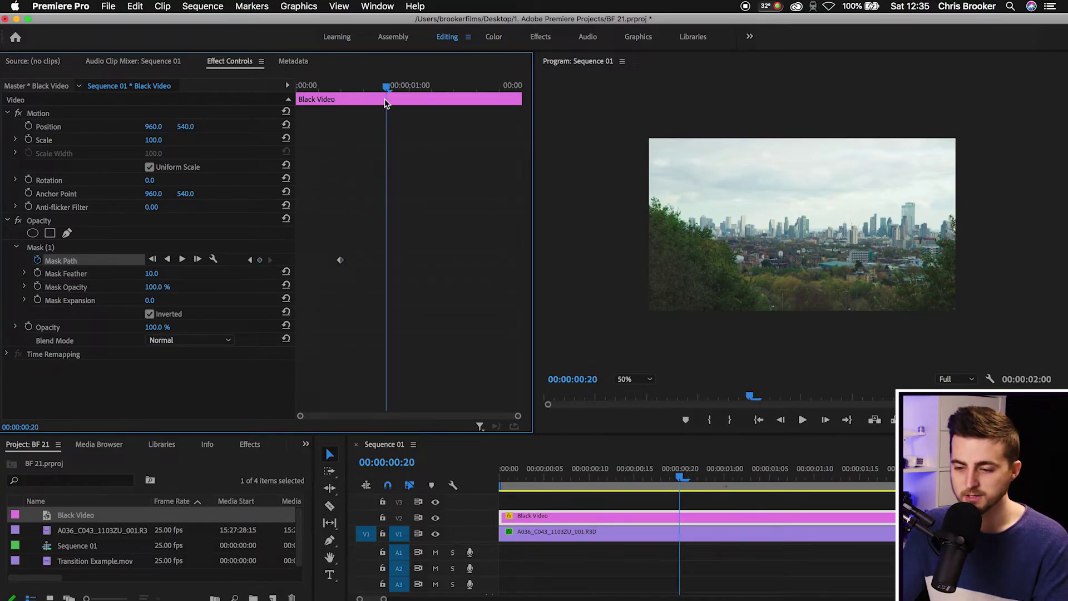
click(260, 262)
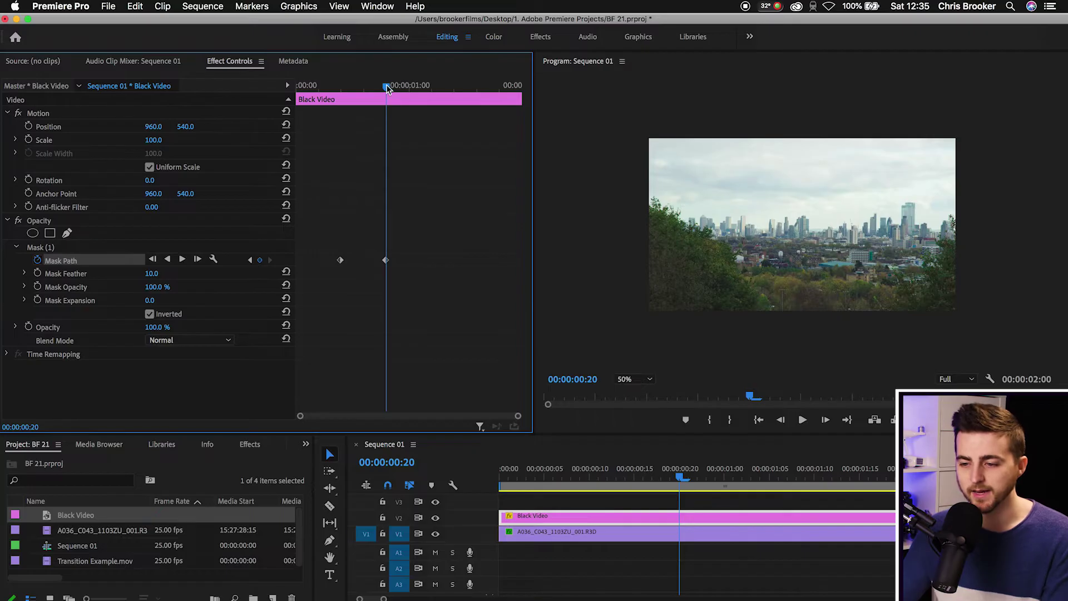
- At frame 14, zoom the monitor to 25% and pull the mask's top and bottom together
drag(385, 86, 357, 90)
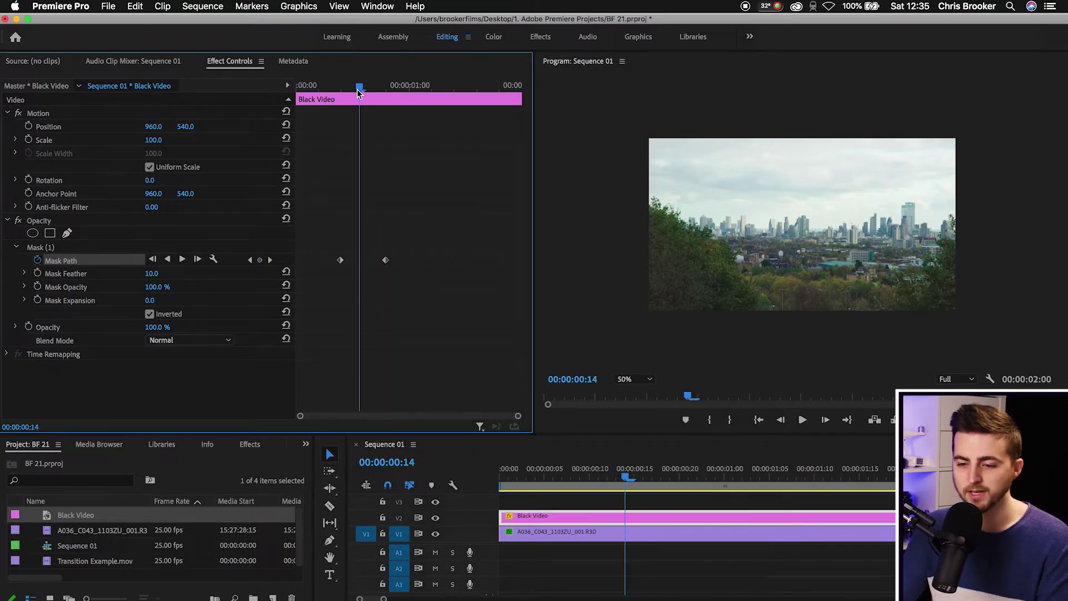
click(47, 247)
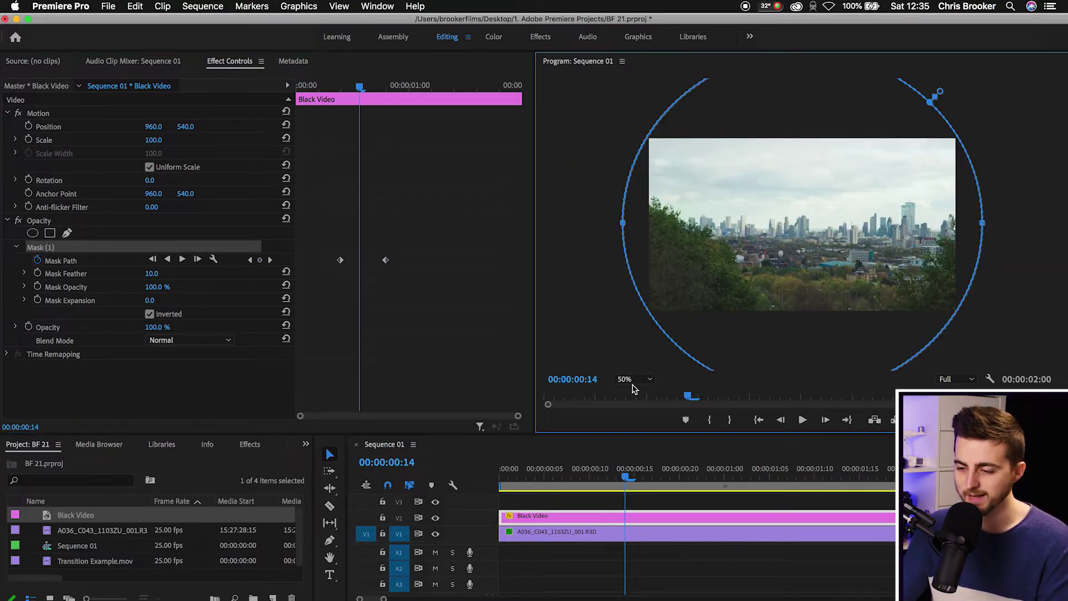
click(636, 382)
click(634, 422)
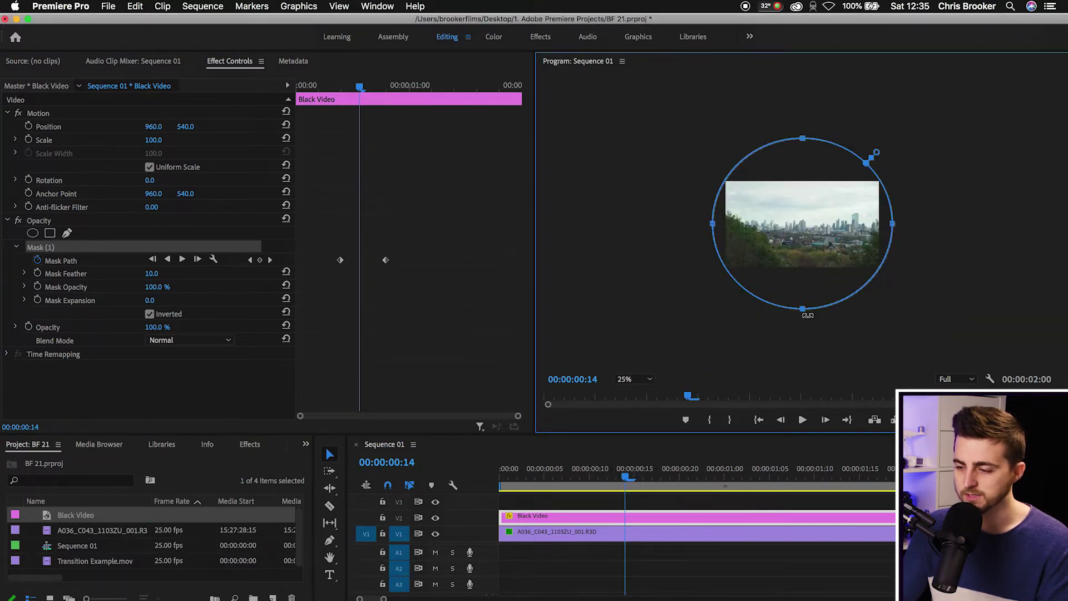
drag(801, 308, 811, 230)
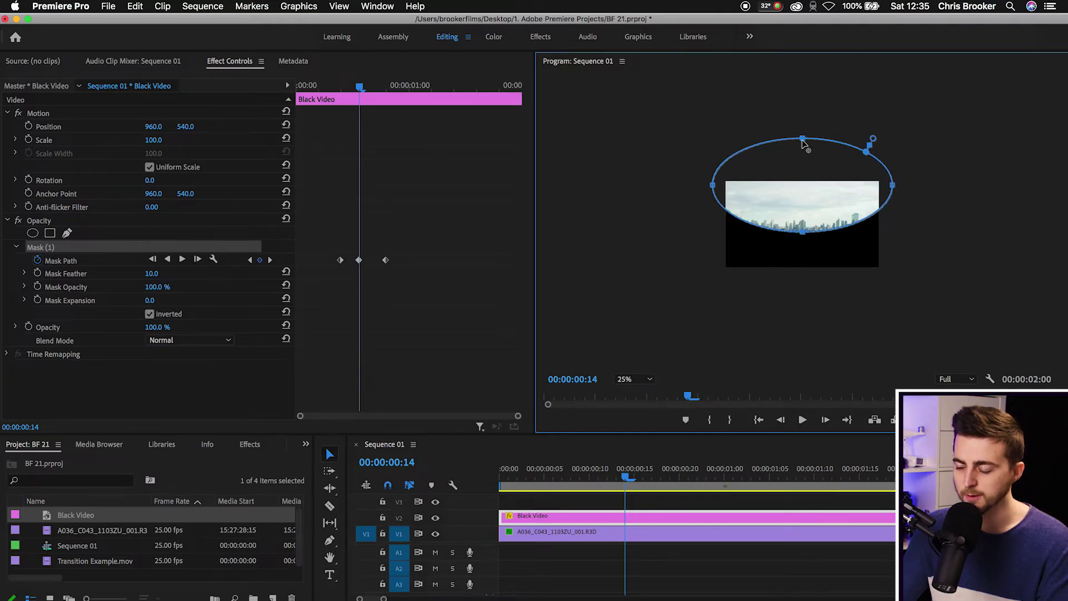
drag(802, 139, 809, 231)
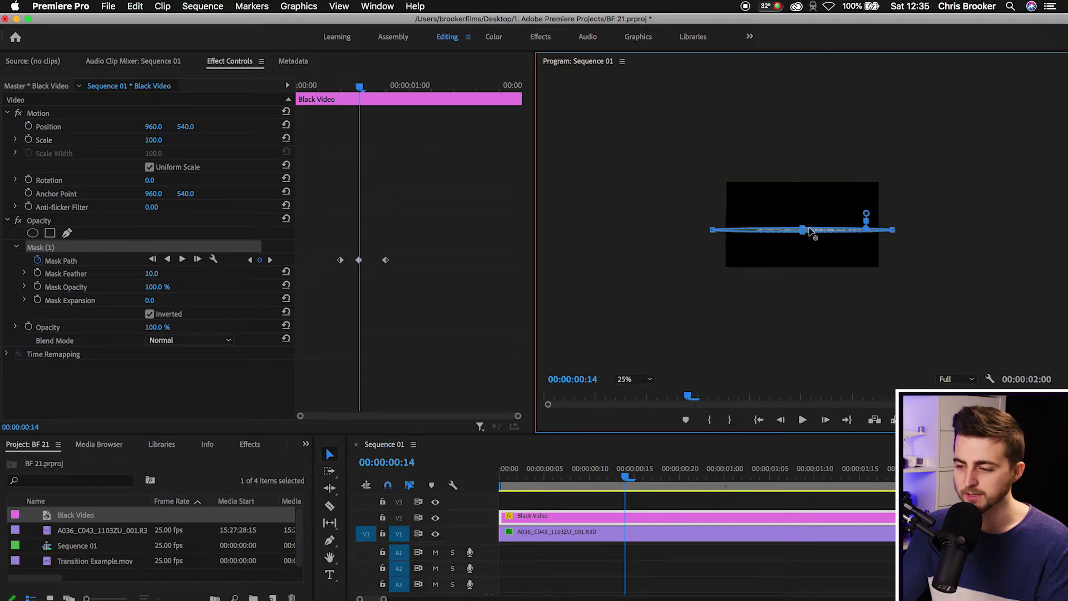
- At 100% zoom, refine the squeezed mask into a single thin line
click(635, 384)
click(632, 470)
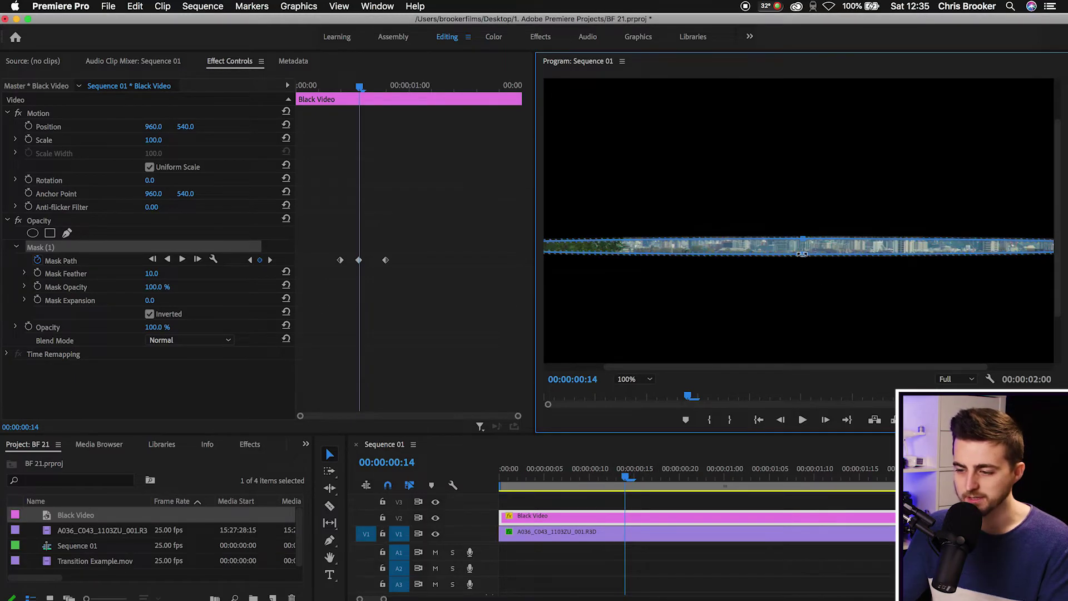
drag(802, 253, 802, 255)
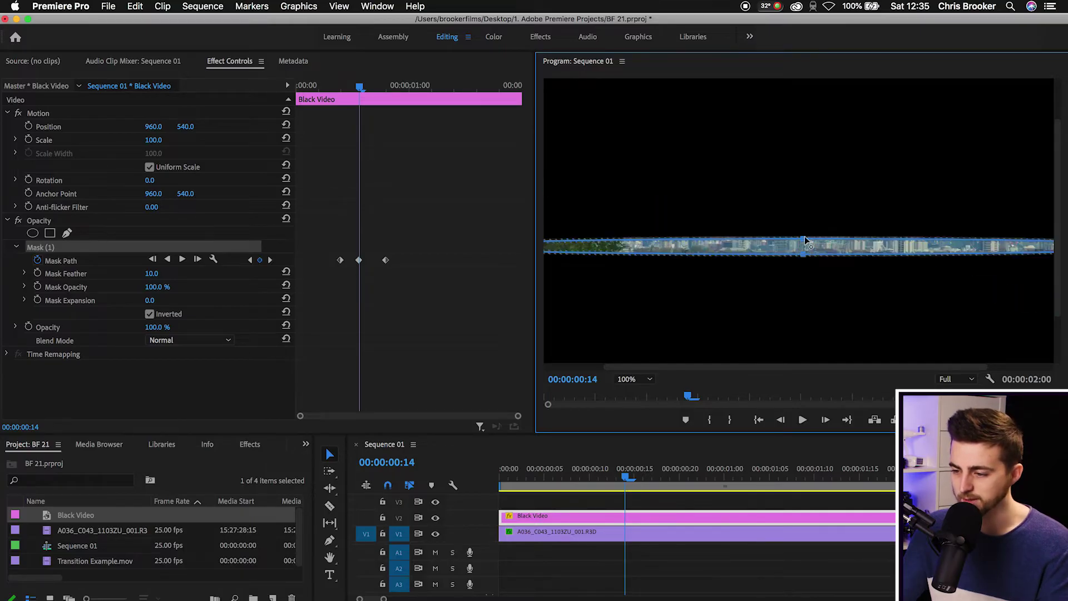
drag(803, 237, 802, 258)
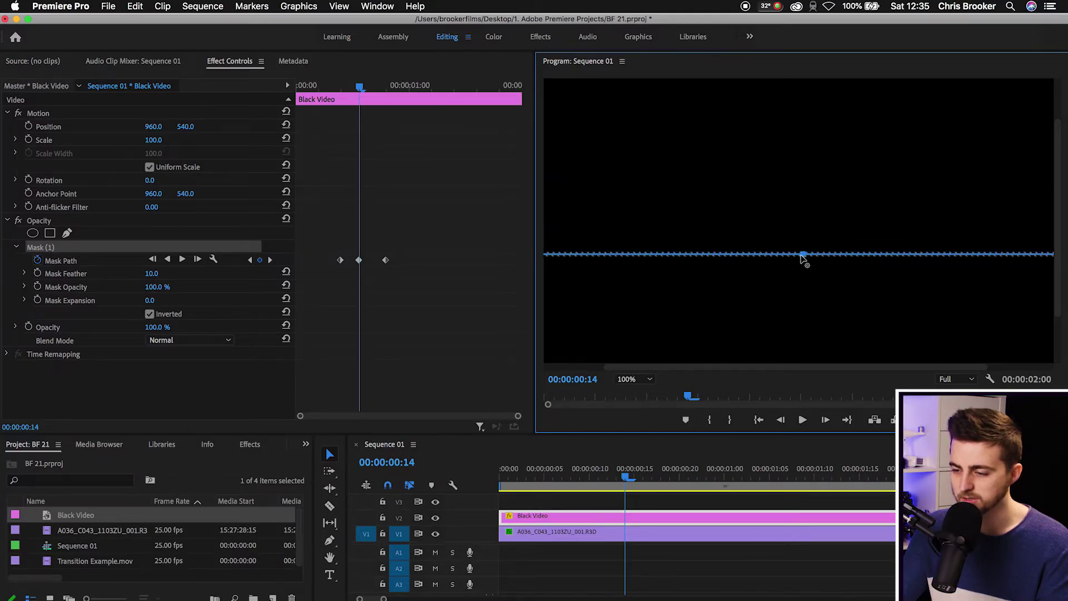
click(648, 396)
- Set the monitor zoom to Fit and play the blink to preview it
click(634, 379)
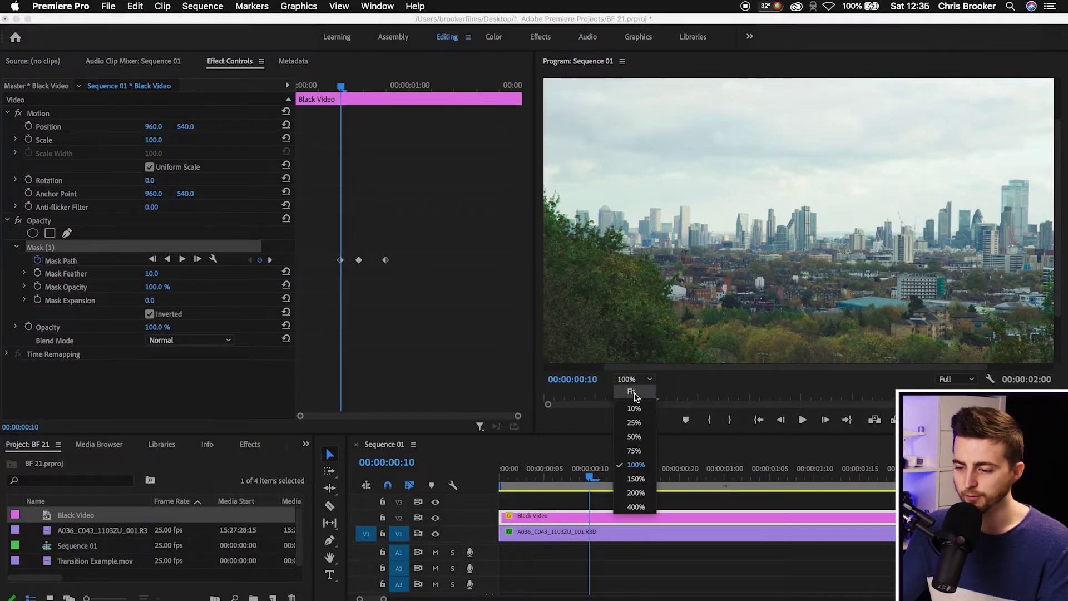
click(634, 395)
drag(341, 88, 304, 94)
key(space)
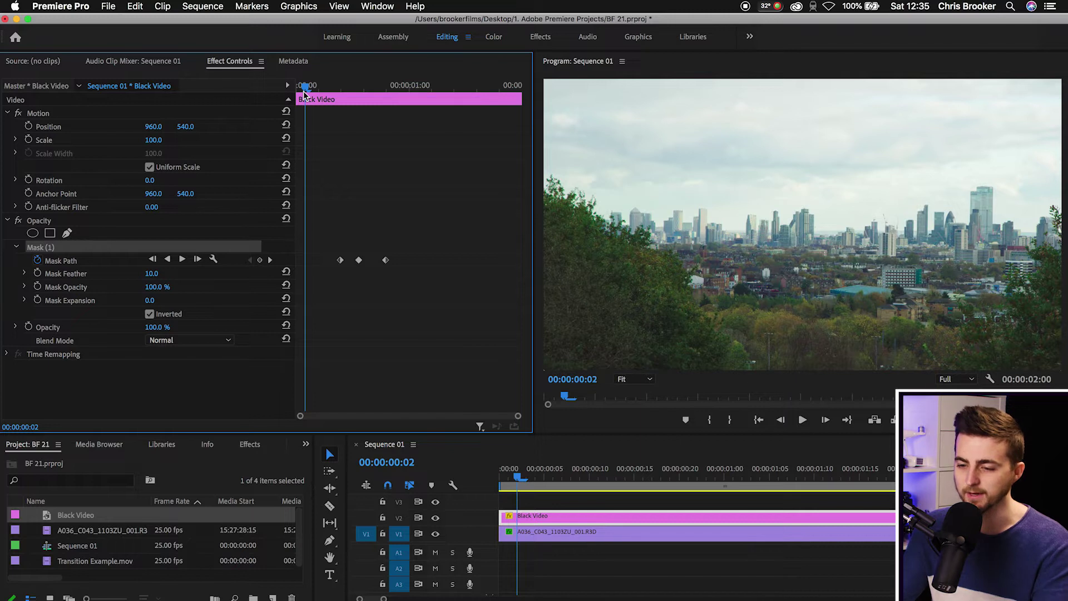
key(space)
key(space)
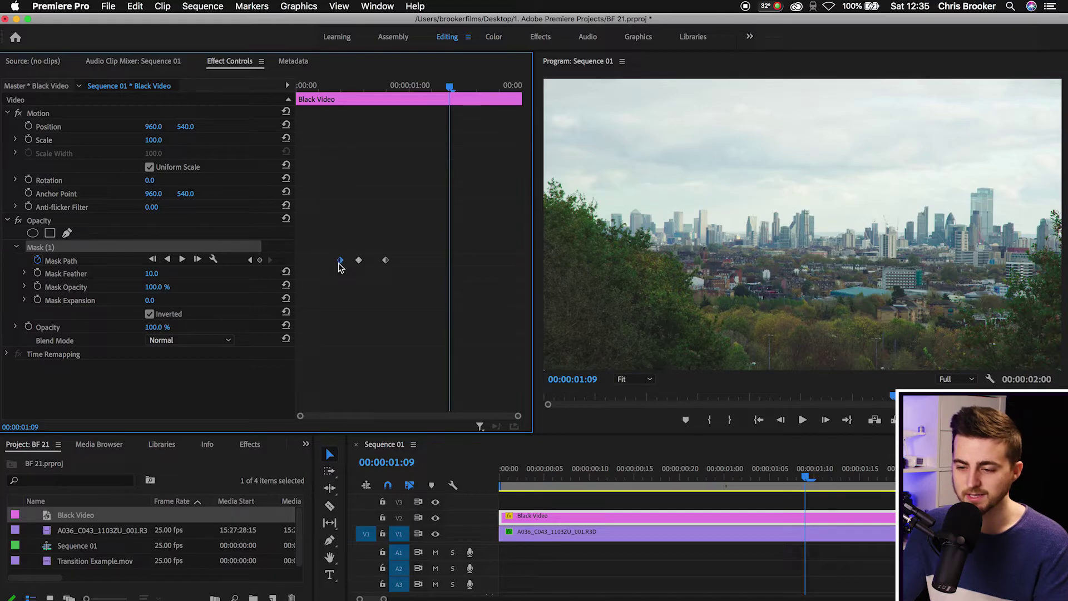
- Drag the first Mask Path keyframe to the clip start and the last to about 00:00:01:00, then replay
drag(339, 264, 305, 263)
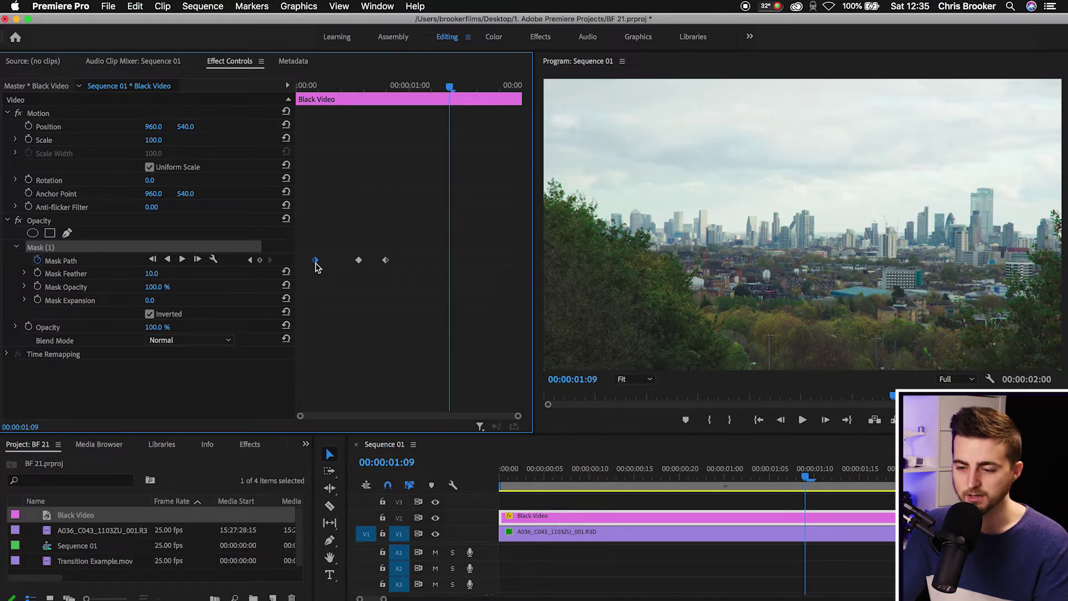
drag(387, 265, 411, 263)
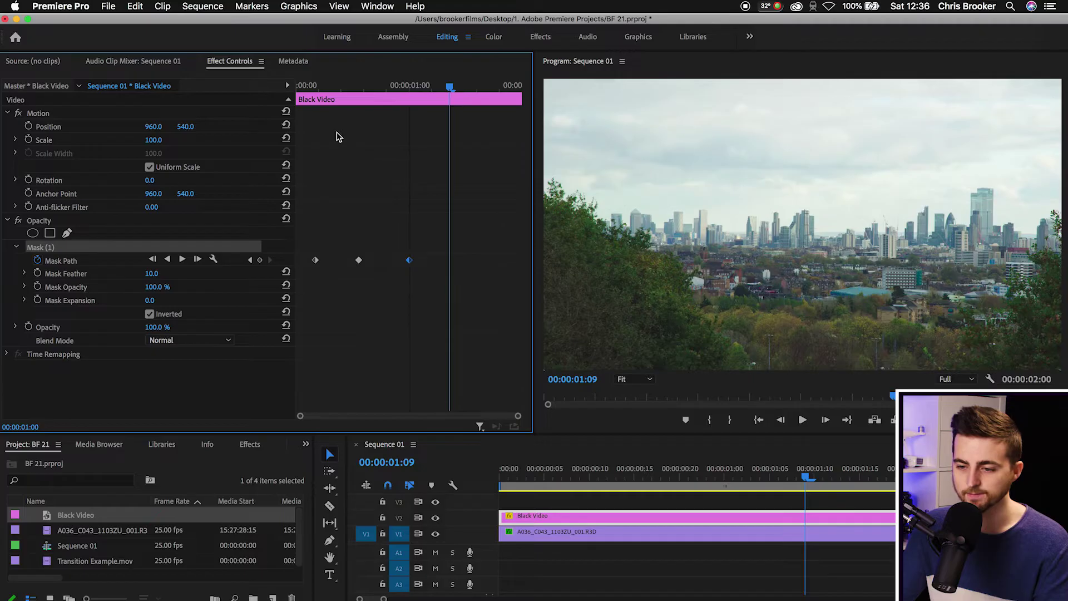
key(Home)
key(space)
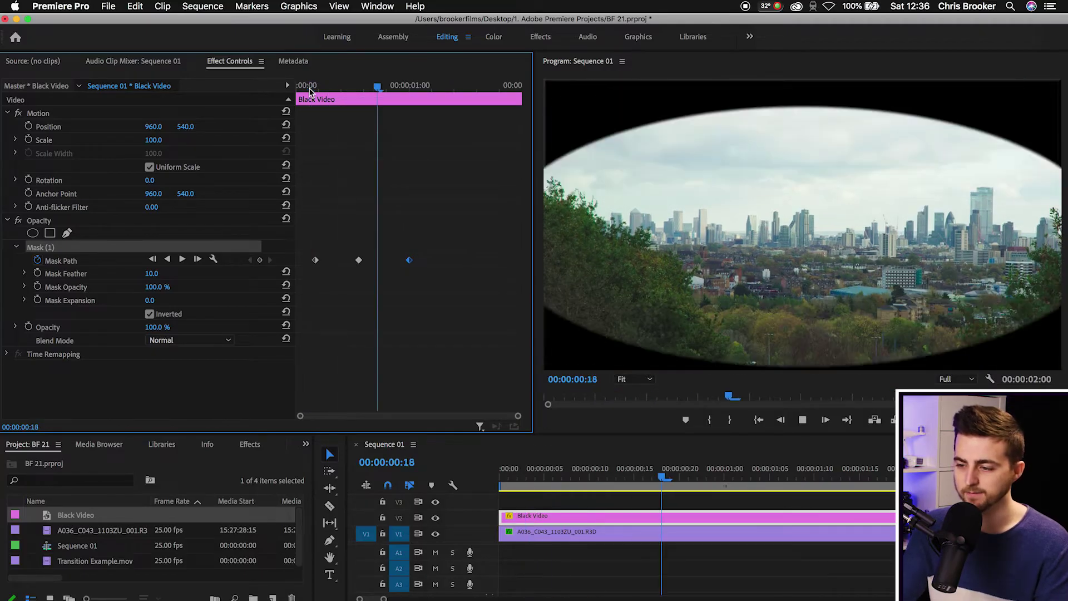
key(space)
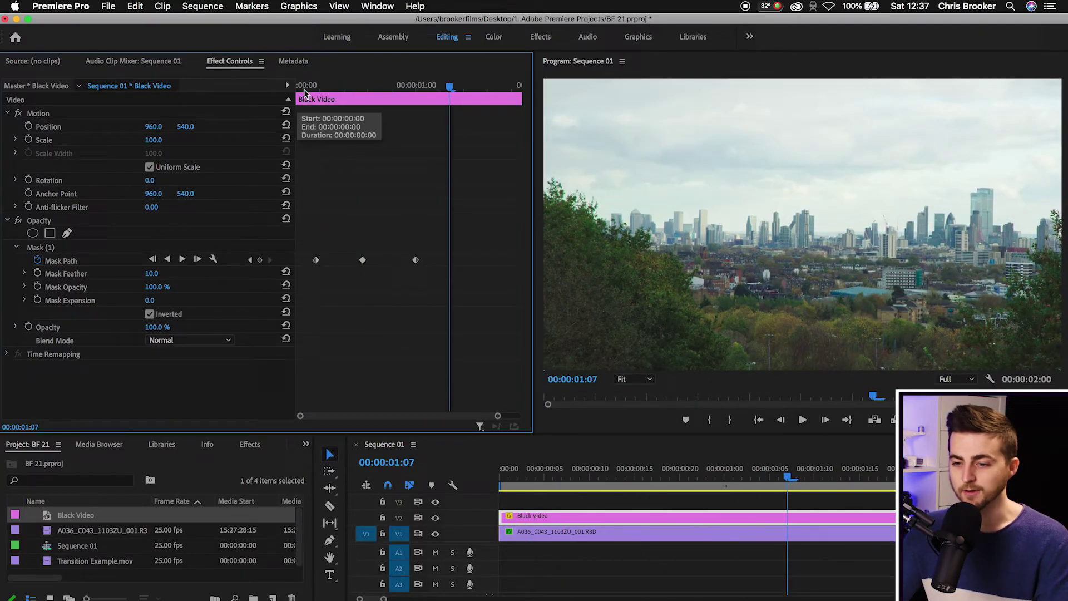
- Widen the mask feather to a Mask Feather of 120 and preview the softened blink
drag(301, 86, 351, 92)
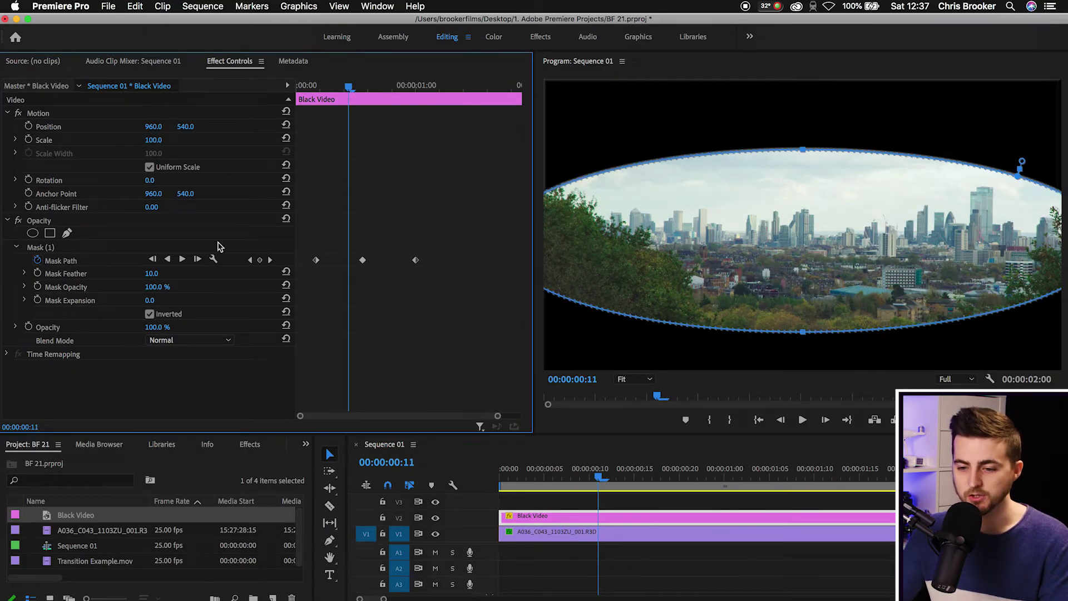
drag(1022, 161, 1027, 143)
click(161, 272)
text(120)
key(Return)
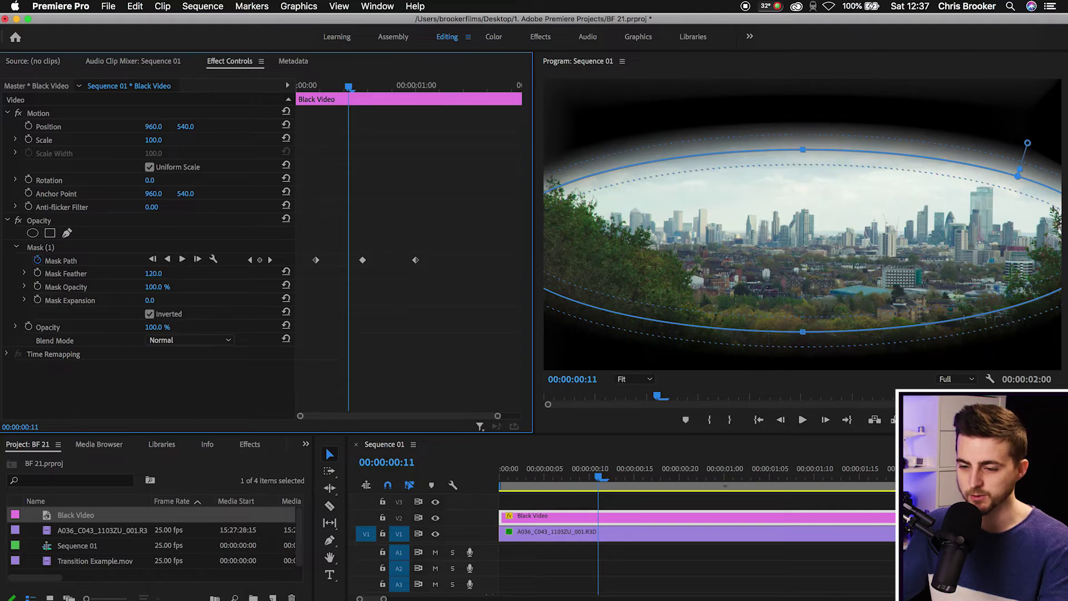
drag(423, 89, 308, 94)
key(space)
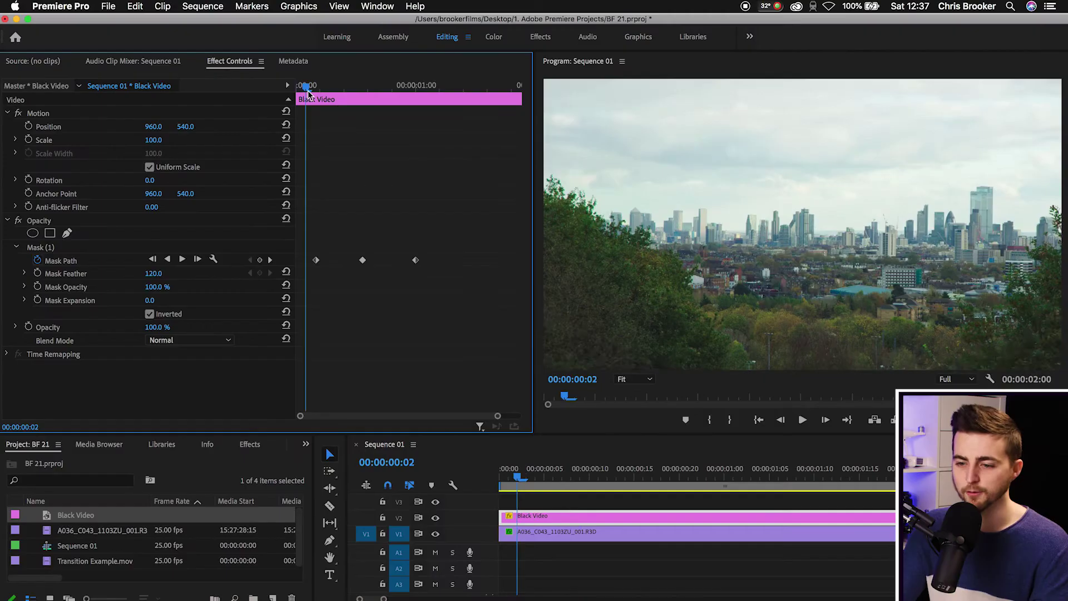
- Move the last mask keyframe later and add a Mask Path keyframe near frame 15, shifted to about 17
drag(419, 267, 456, 269)
drag(347, 92, 367, 93)
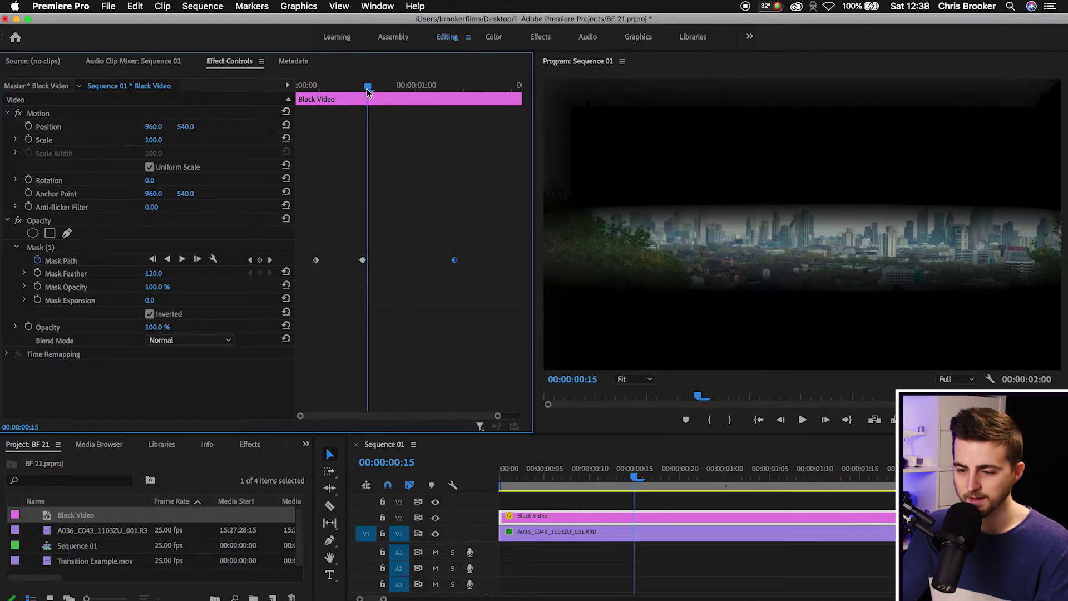
click(262, 261)
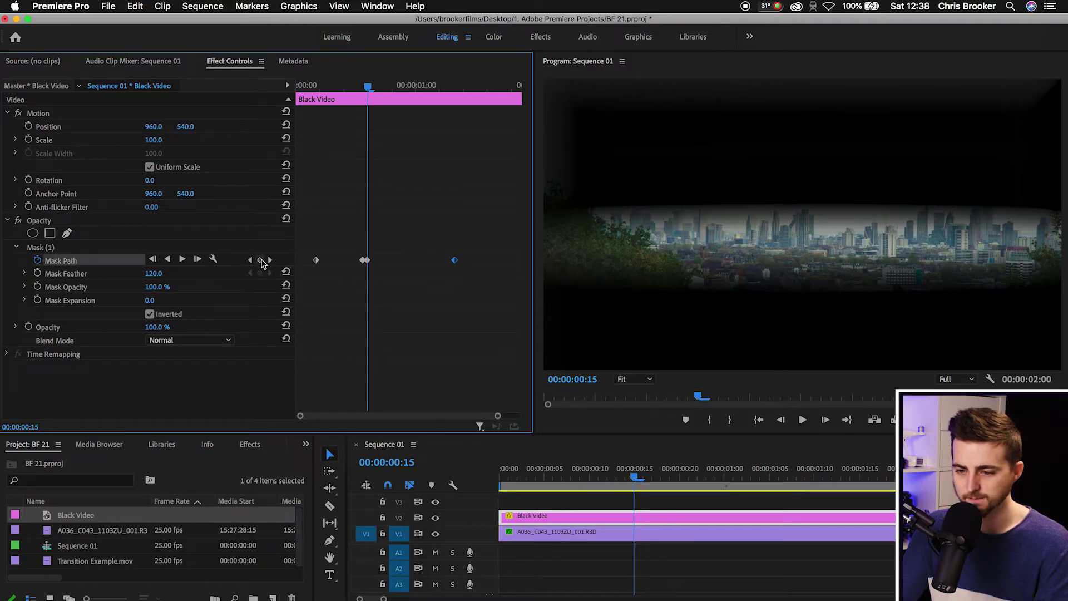
drag(371, 265, 383, 268)
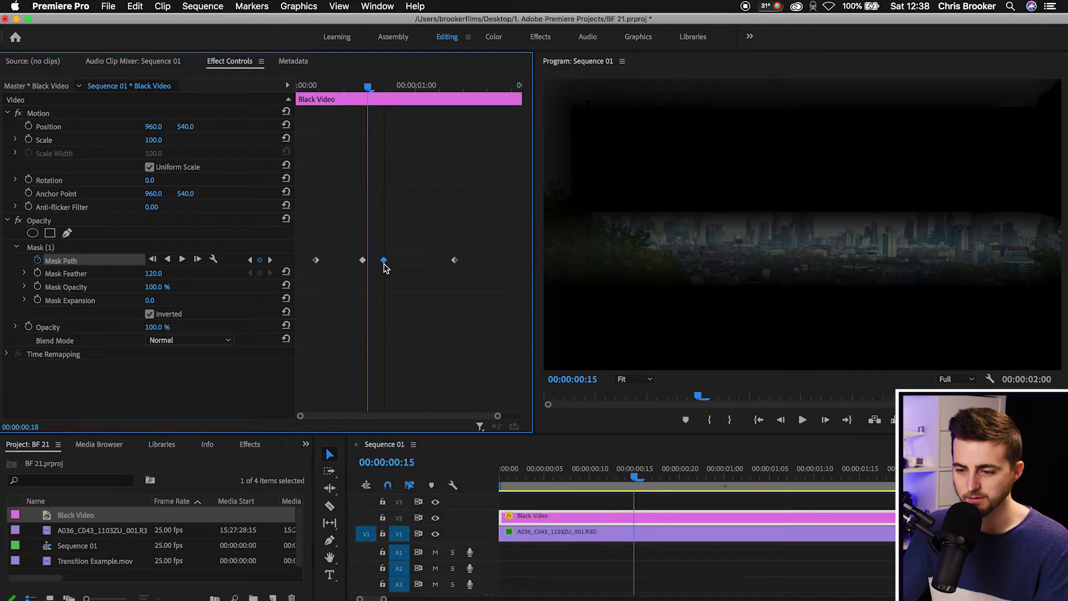
- Replay the blink from the start, then go to 00:00:00:15 and show the mask outline
drag(368, 86, 258, 86)
key(space)
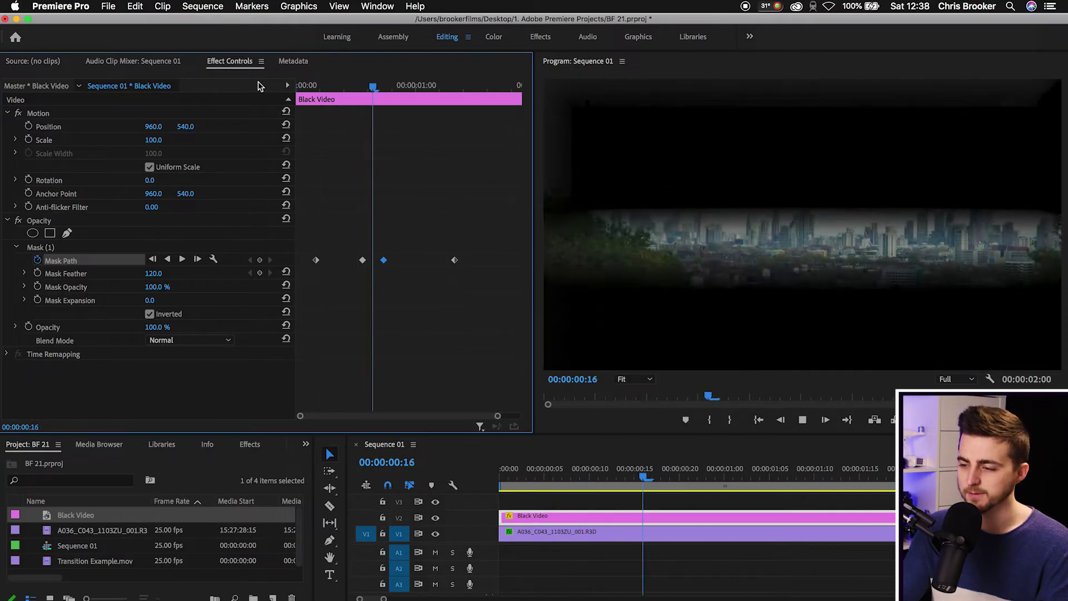
key(space)
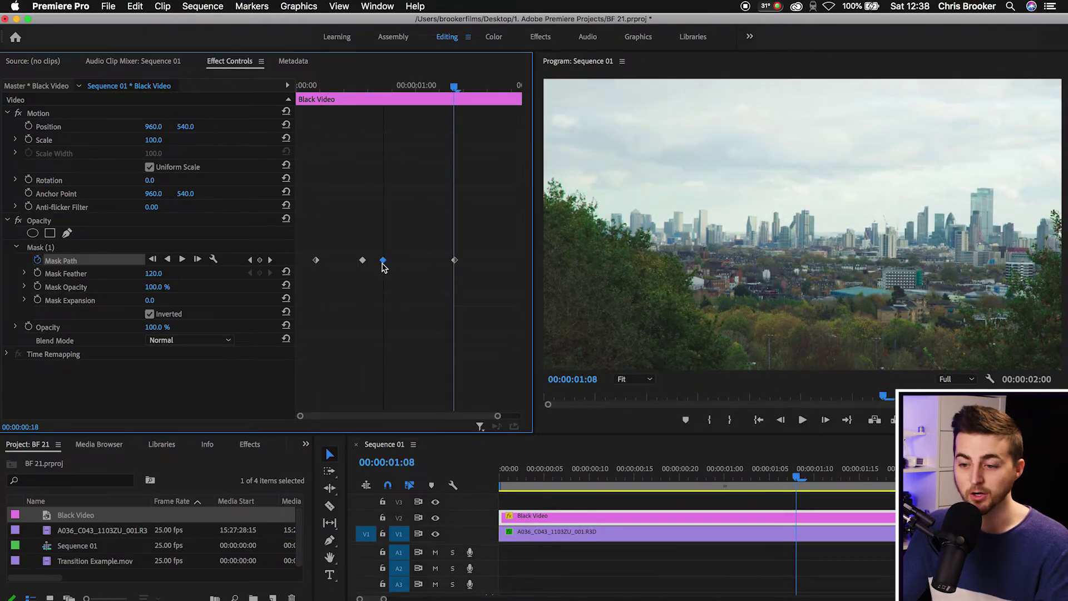
click(297, 87)
key(space)
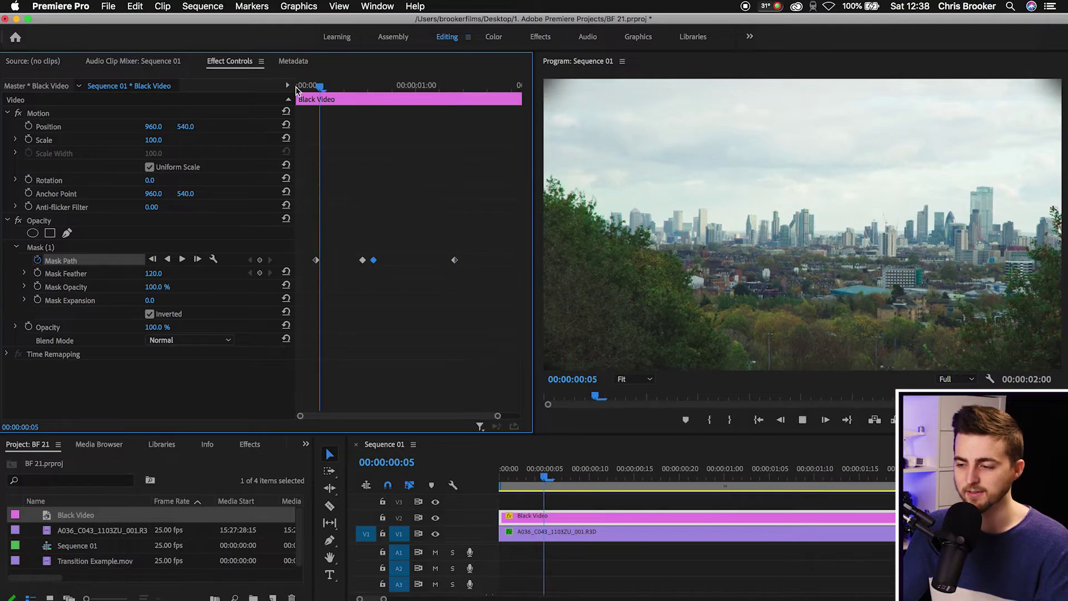
key(space)
click(298, 86)
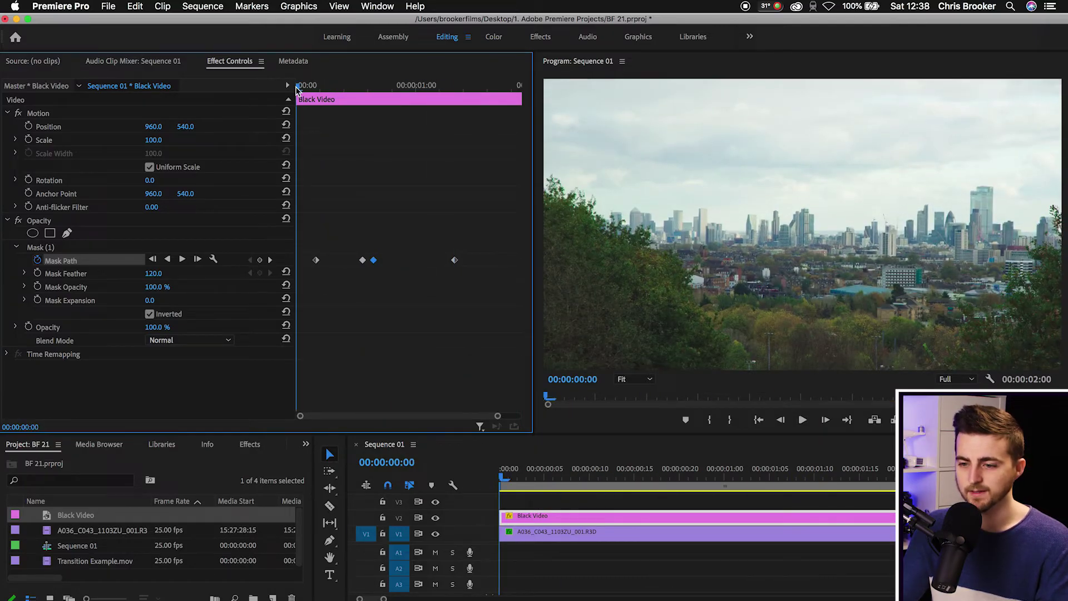
key(space)
key(space)
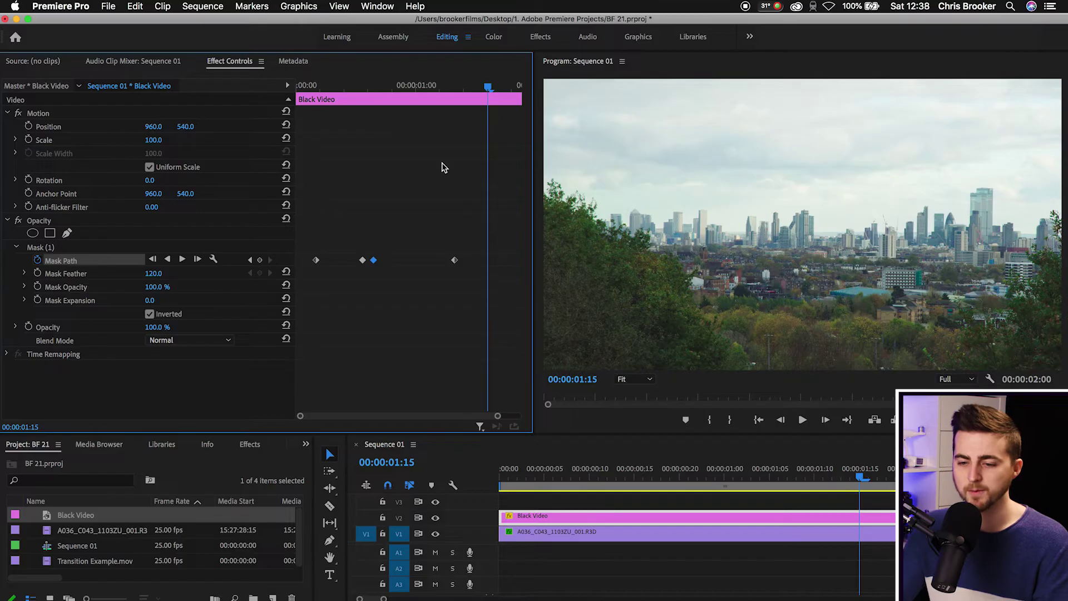
drag(435, 85, 369, 90)
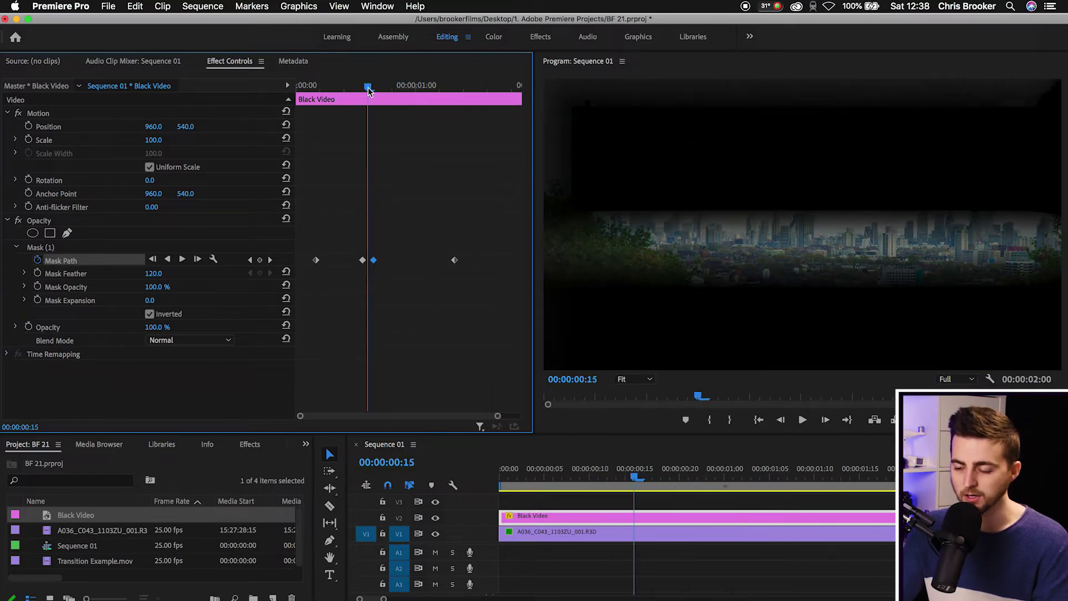
click(44, 249)
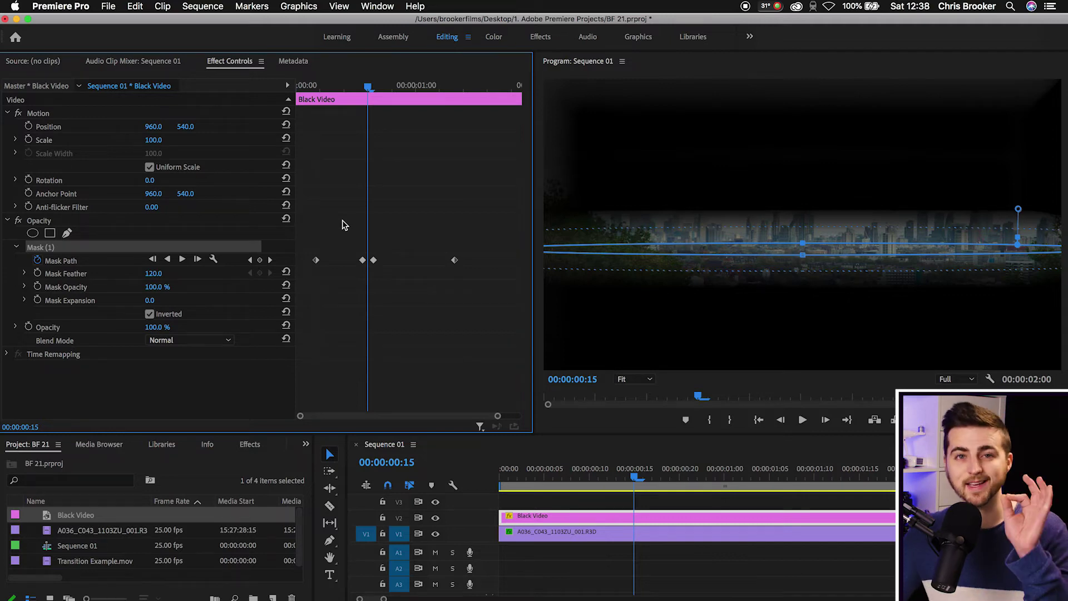
- Keyframe Mask Expansion at the open-eye frame and 00:00:00:24, with -24 at 00:00:00:15
drag(367, 89, 338, 98)
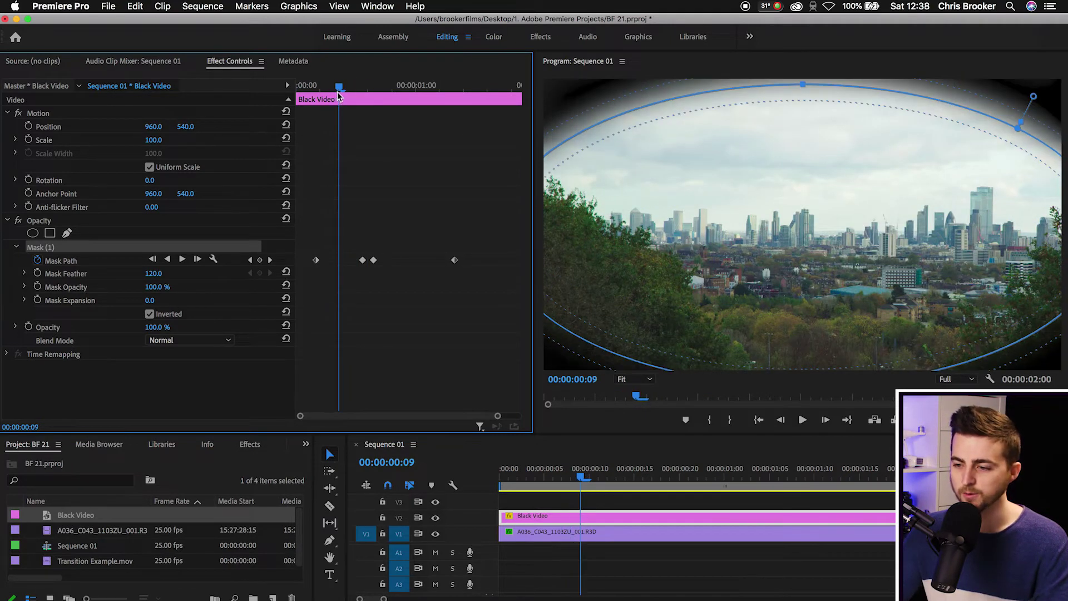
click(38, 301)
drag(338, 86, 410, 91)
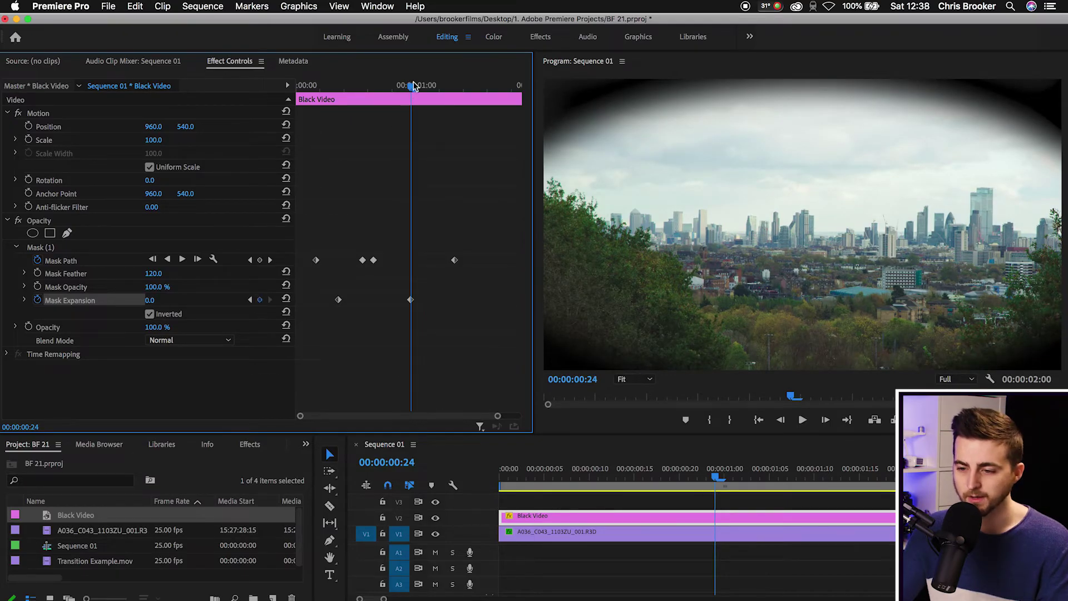
drag(412, 87, 371, 90)
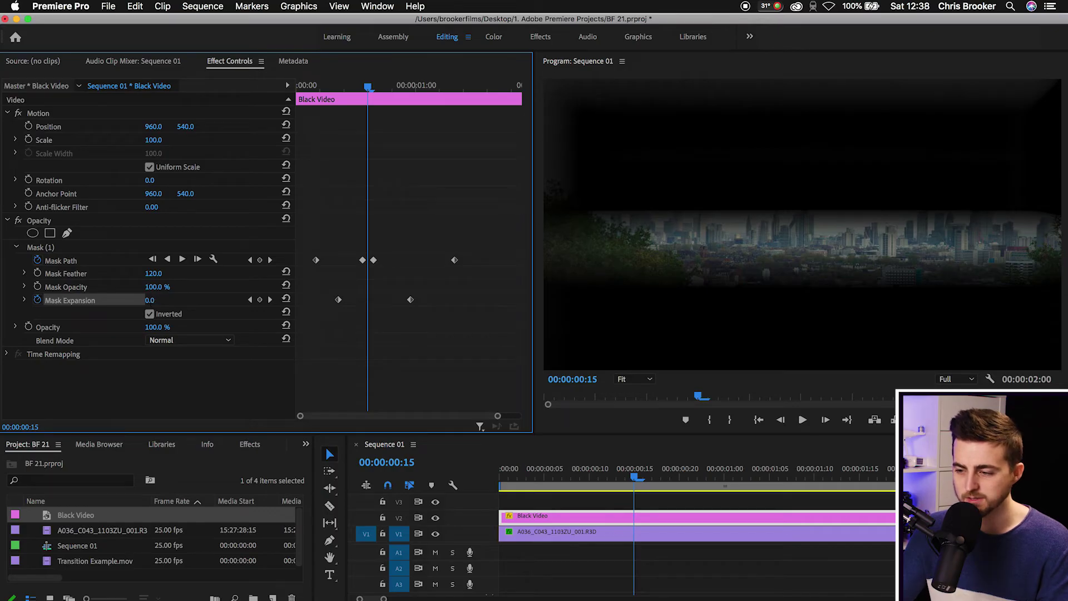
mouse_move(149, 300)
mouse_down()
mouse_move(137, 299)
mouse_move(159, 300)
mouse_up()
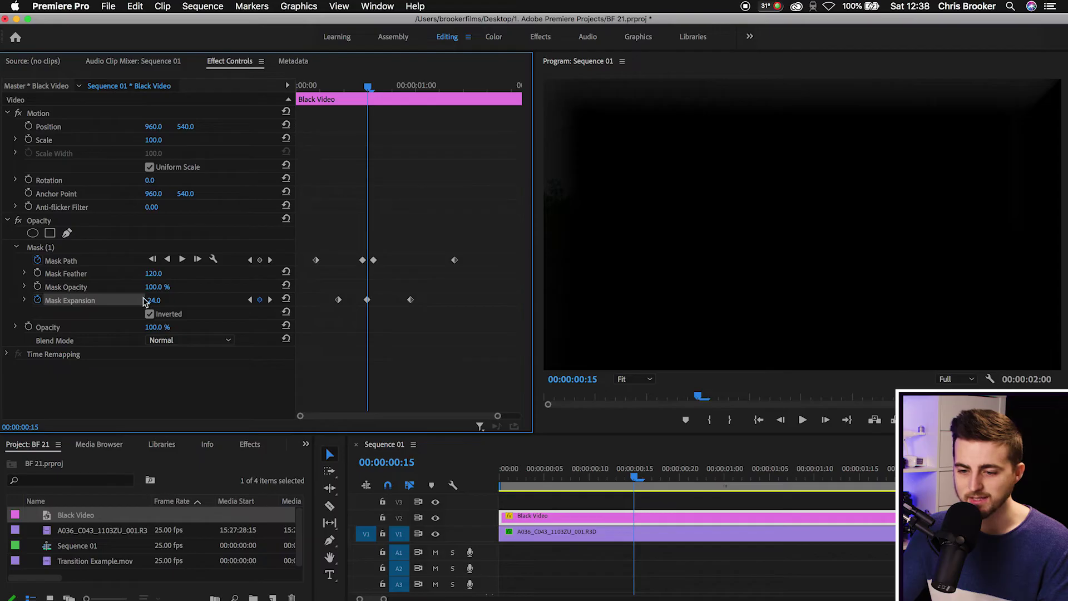
- Play the Mask Expansion blink from the start to check it
key(space)
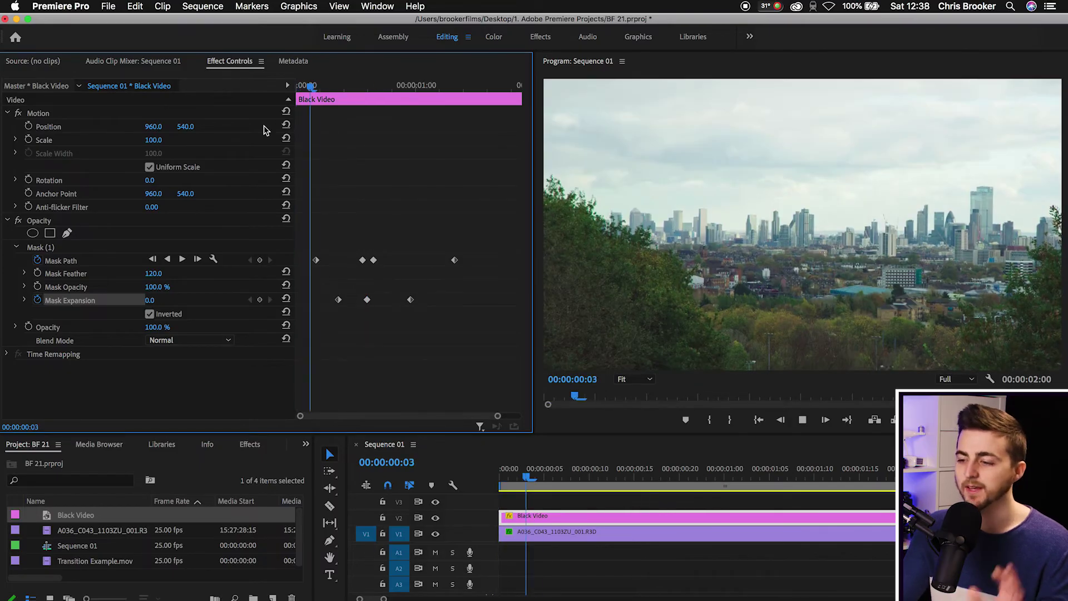
key(space)
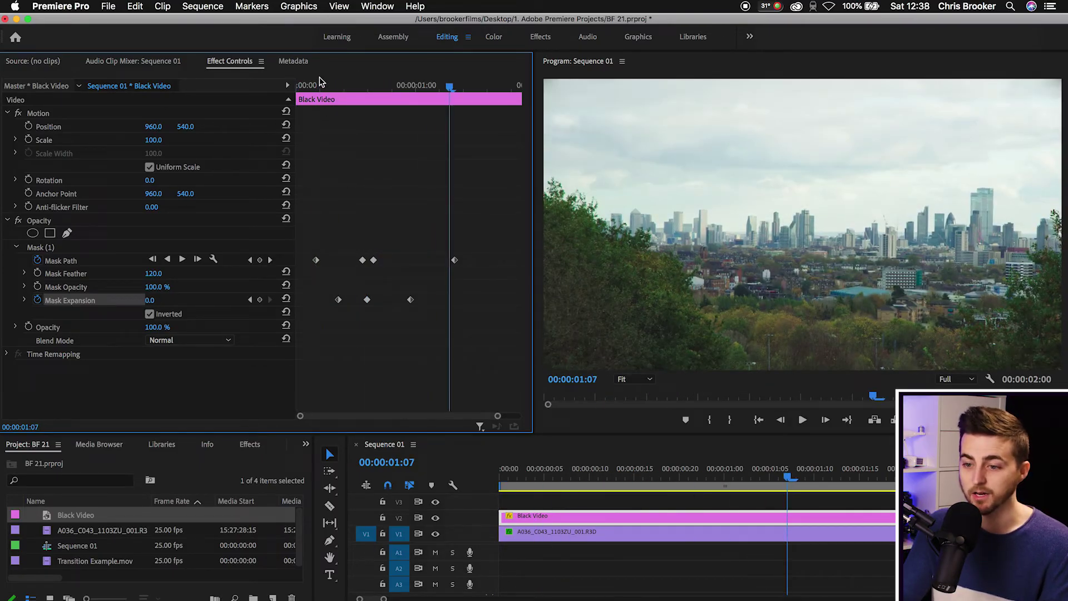
key(Home)
key(space)
key(Home)
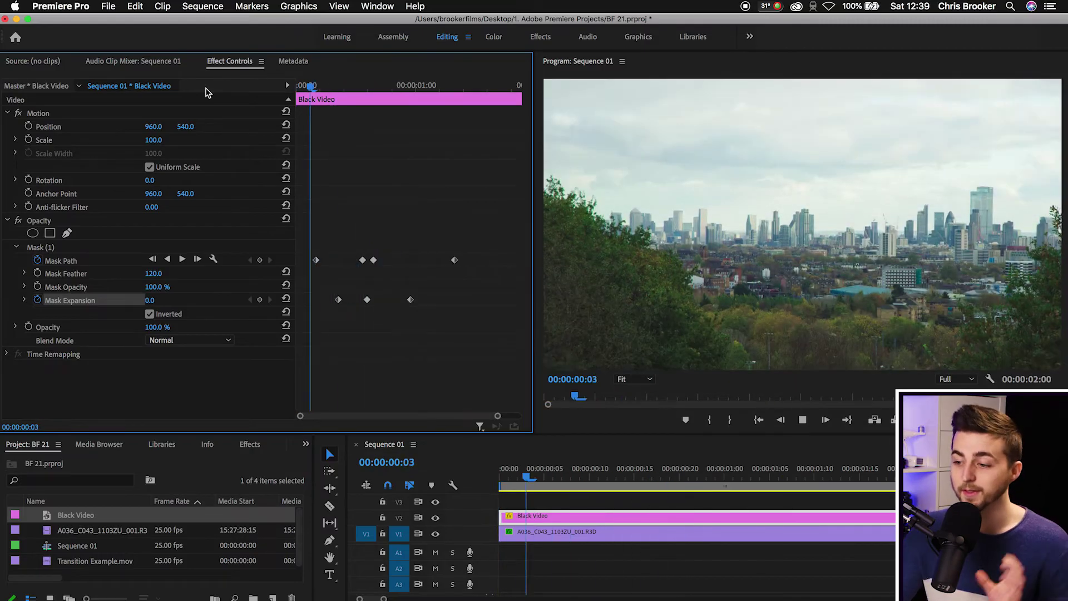
key(space)
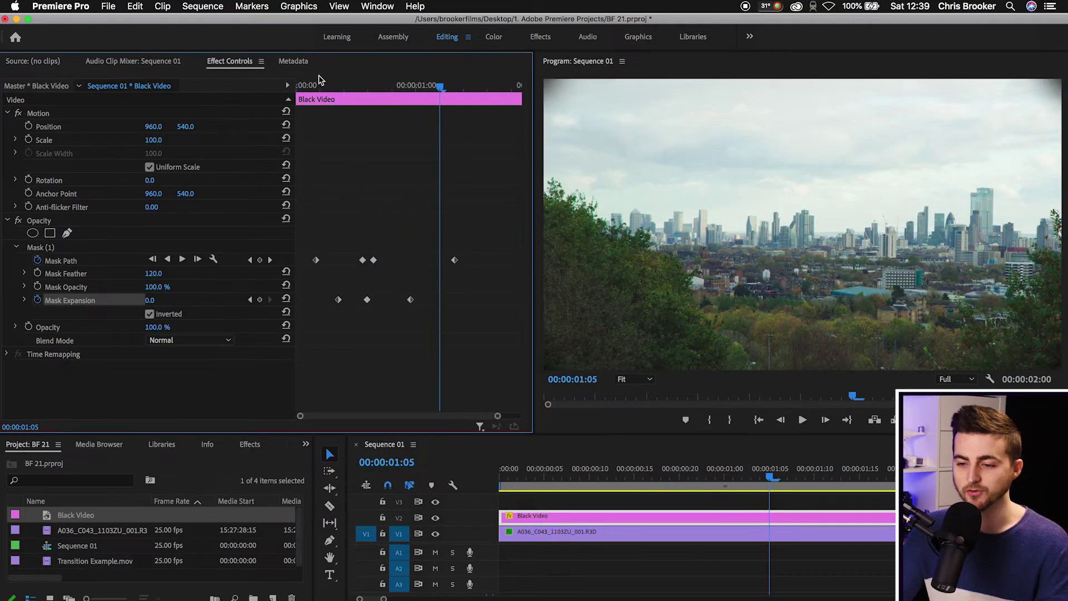
key(Home)
- Search 'blur' in Effects and apply Fast Blur to the city clip on V1
key(space)
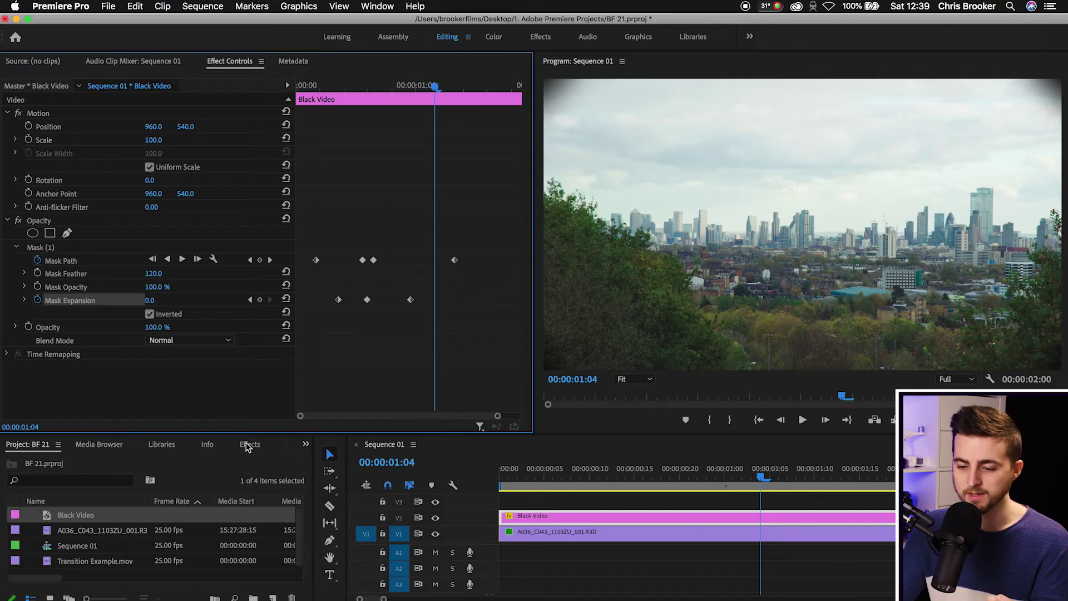
click(247, 447)
click(77, 463)
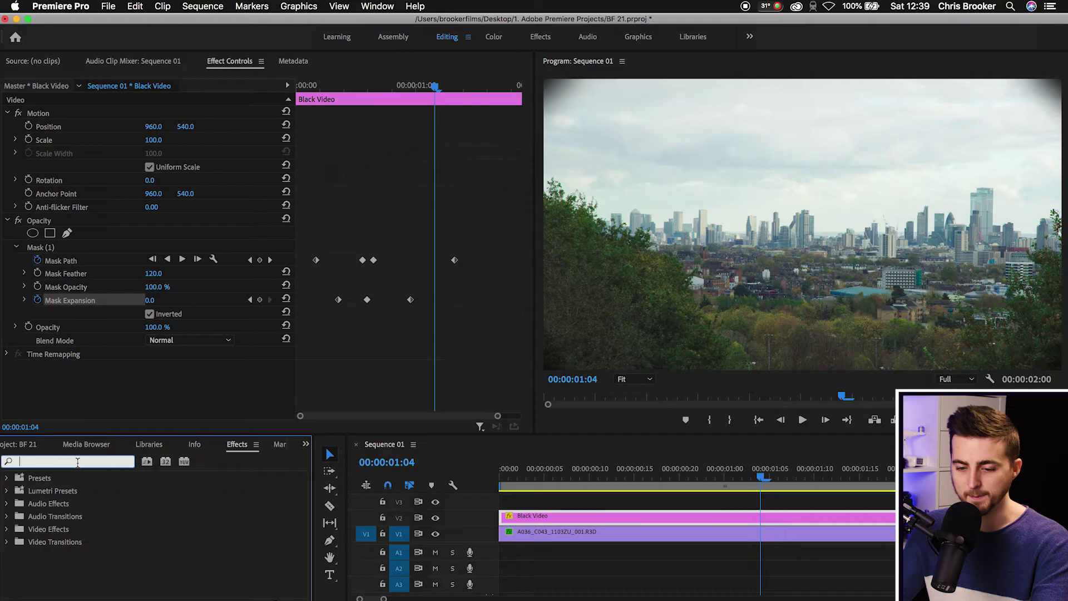
text(blur)
scroll(79, 525, down, 5)
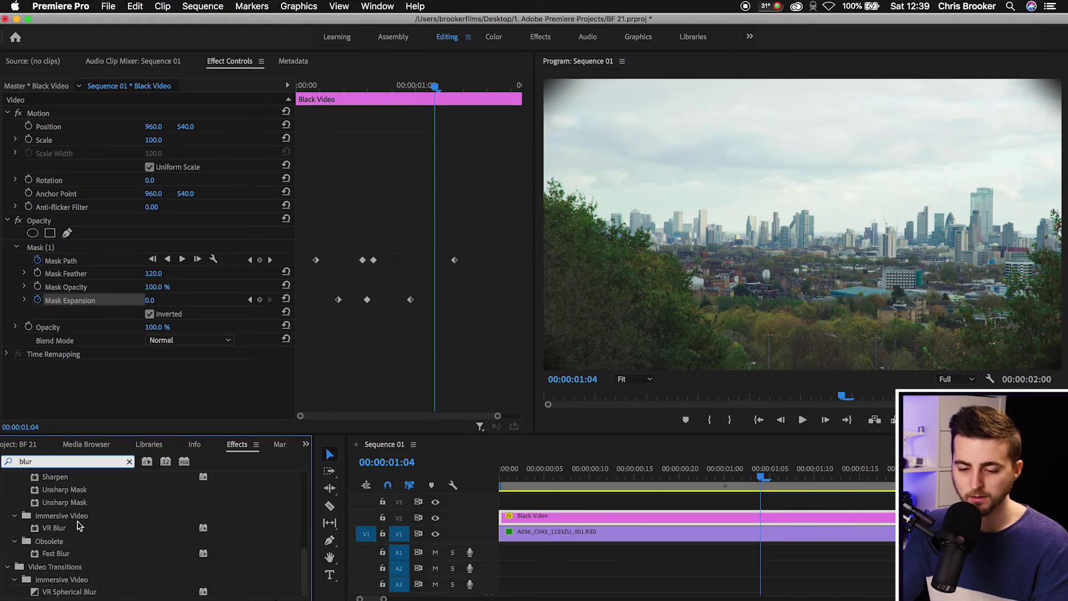
click(52, 553)
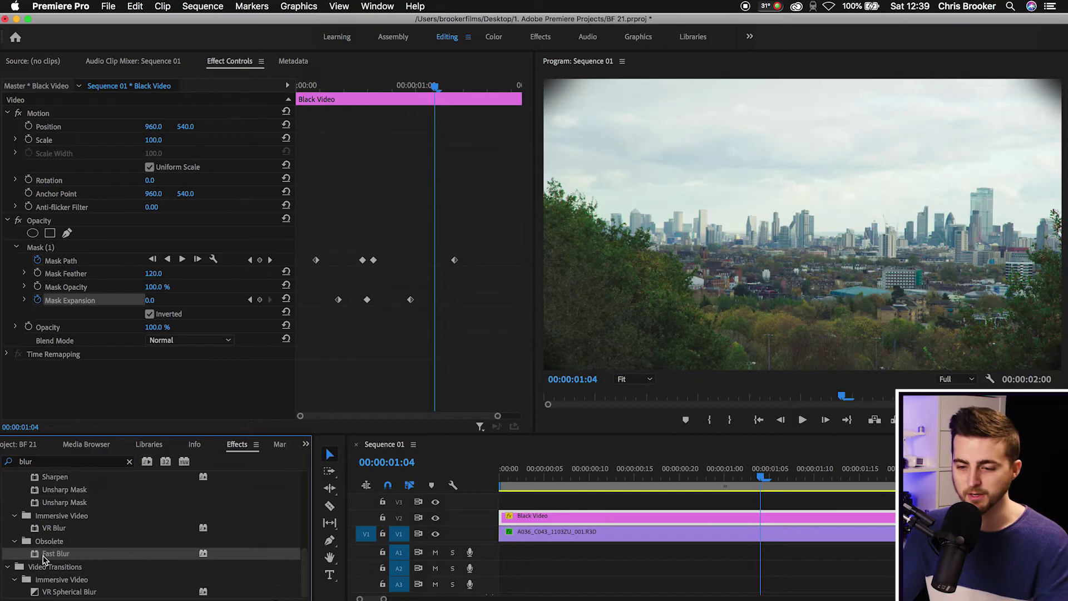
drag(66, 556, 567, 535)
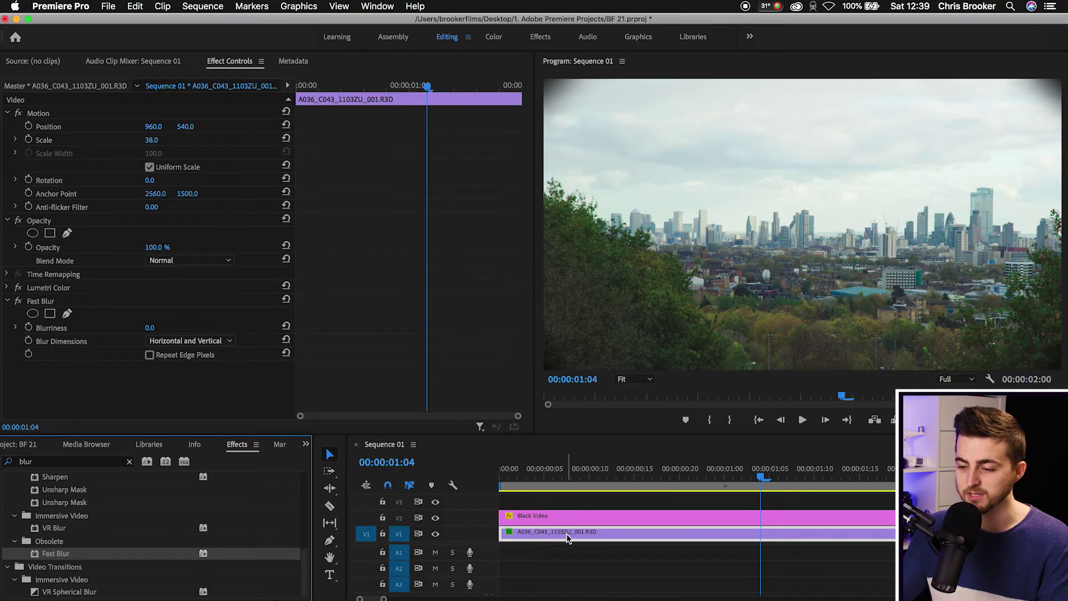
- Move to the closed-eye frame 00:00:00:15 and show the city clip's Fast Blur settings
click(699, 519)
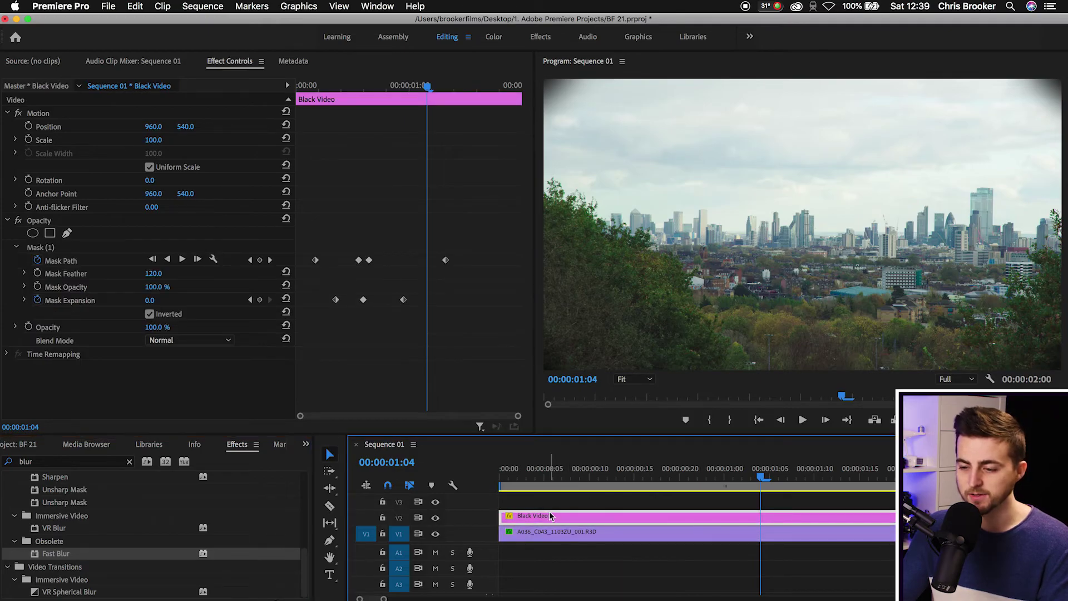
drag(415, 84, 365, 93)
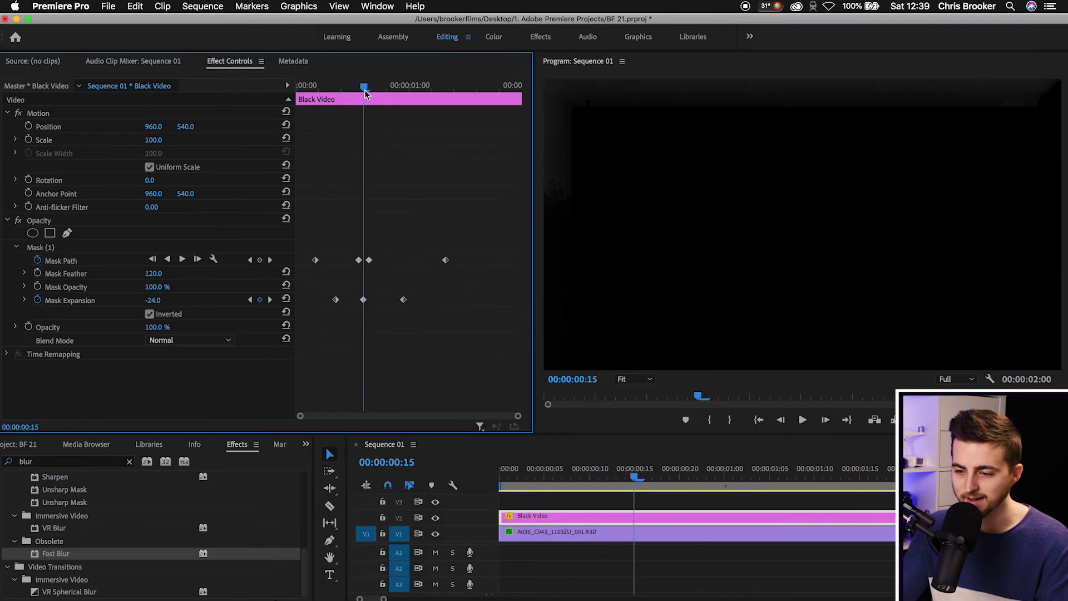
click(614, 535)
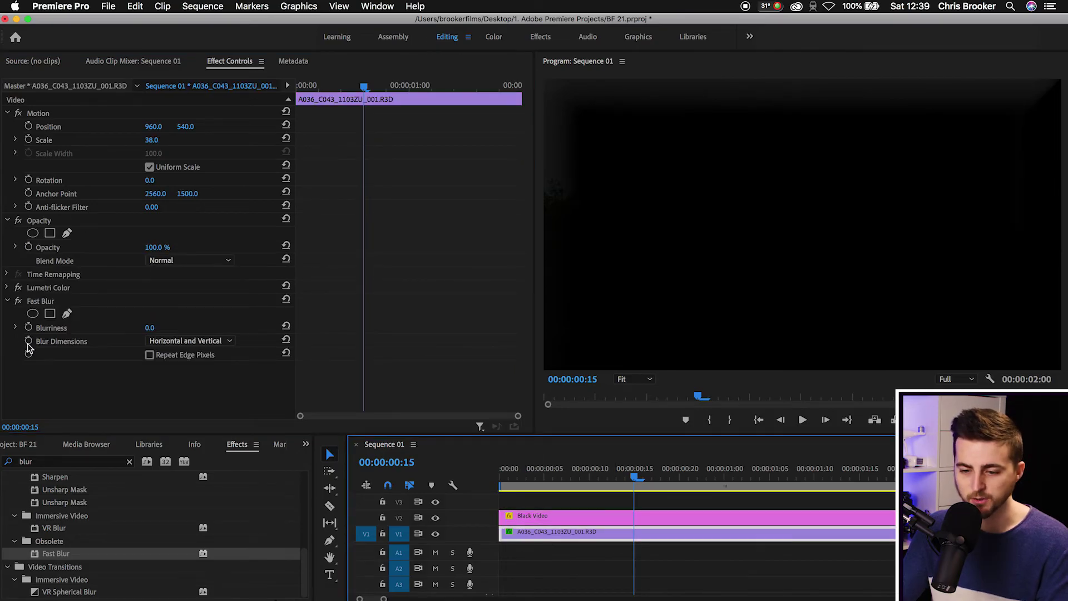
- Keyframe Fast Blur Blurriness at 45 near 00:00:00:15, falling to 0 at 00:00:01:01
click(151, 328)
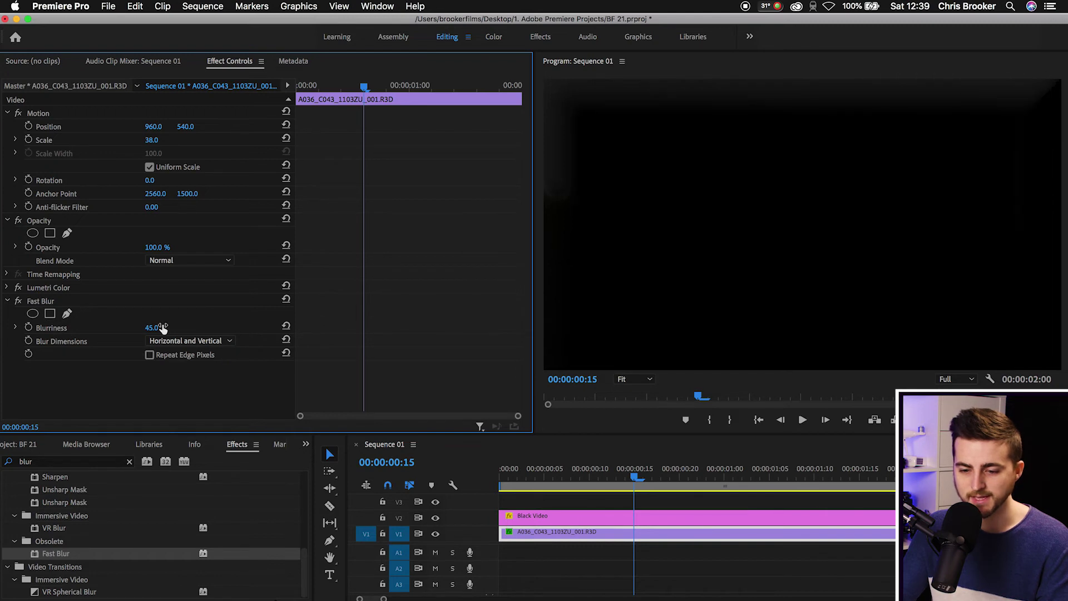
click(29, 328)
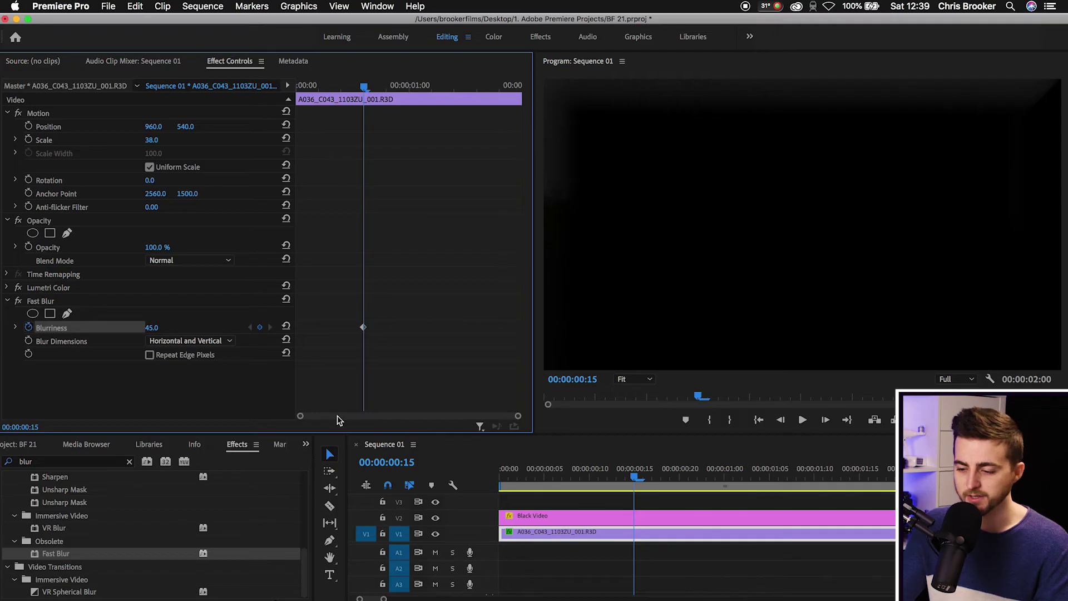
drag(646, 478, 733, 478)
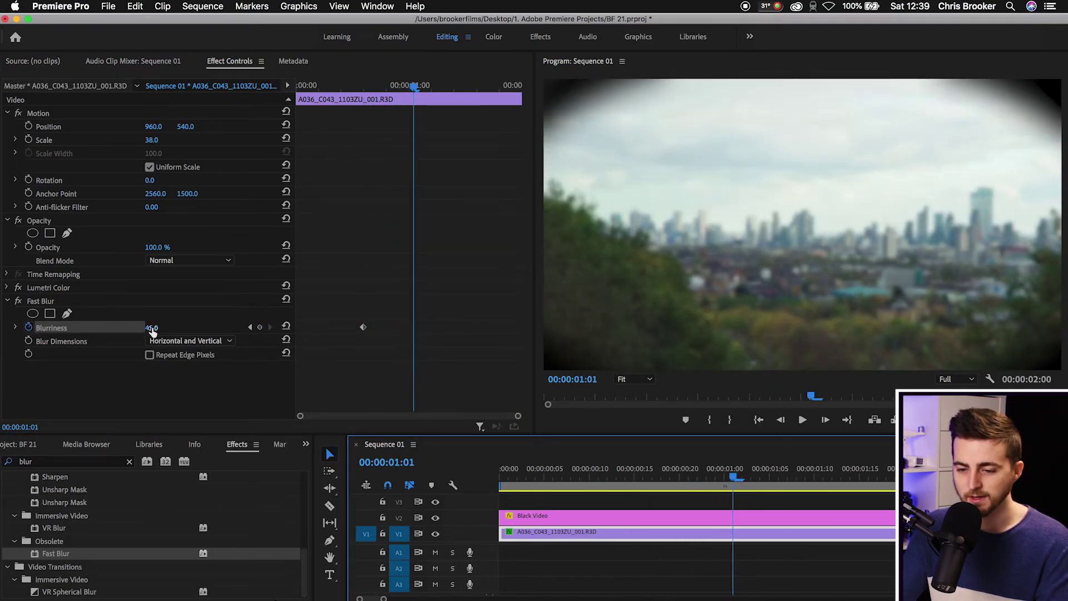
click(151, 328)
text(0)
key(Return)
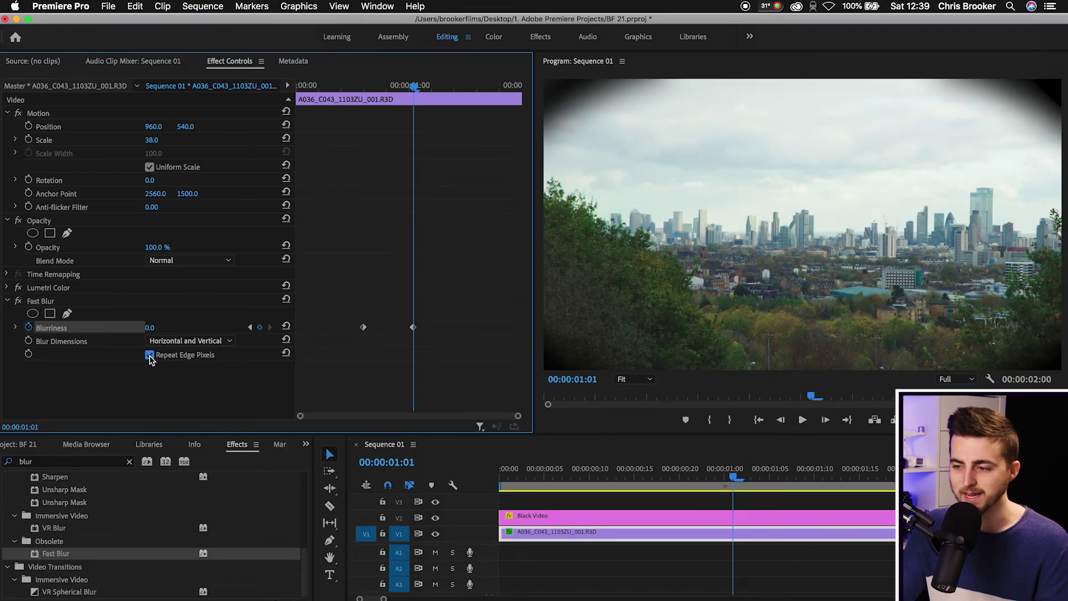
- Preview the refocus frame by frame until the skyline is sharp around 00:00:01:17
key(space)
click(303, 88)
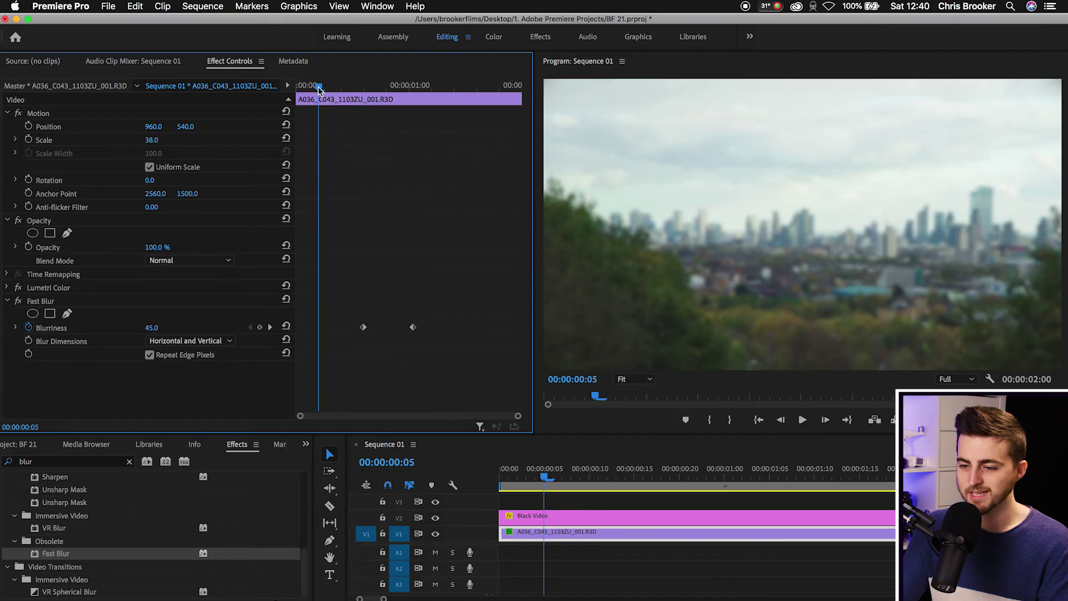
drag(334, 88, 359, 146)
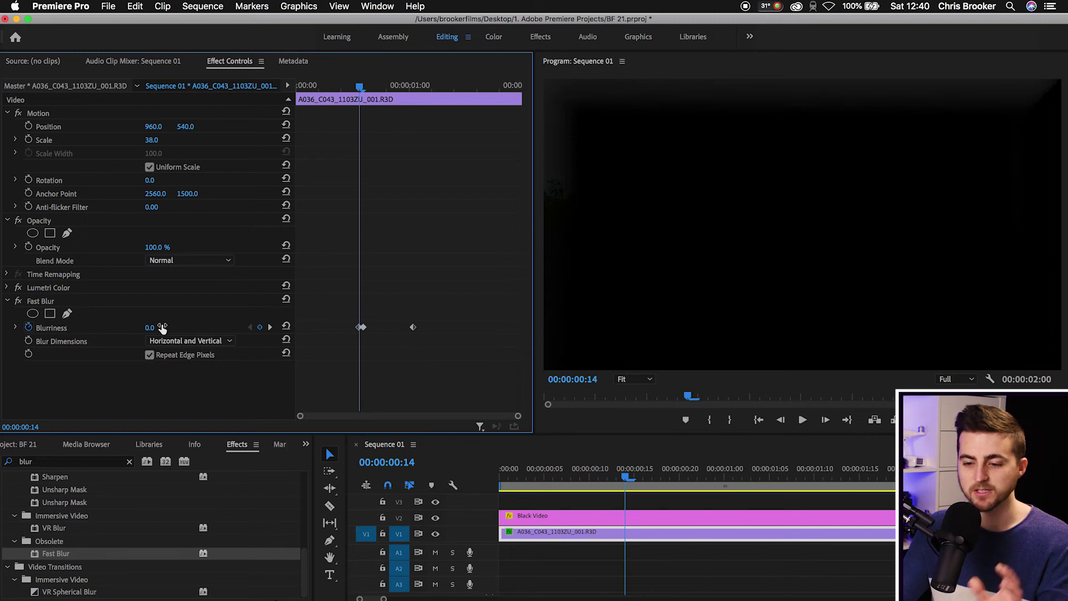
key(Right)
key(Right)
key(Right)
key(Right)
key(Right)
key(Right)
key(Right)
key(Right)
key(Right)
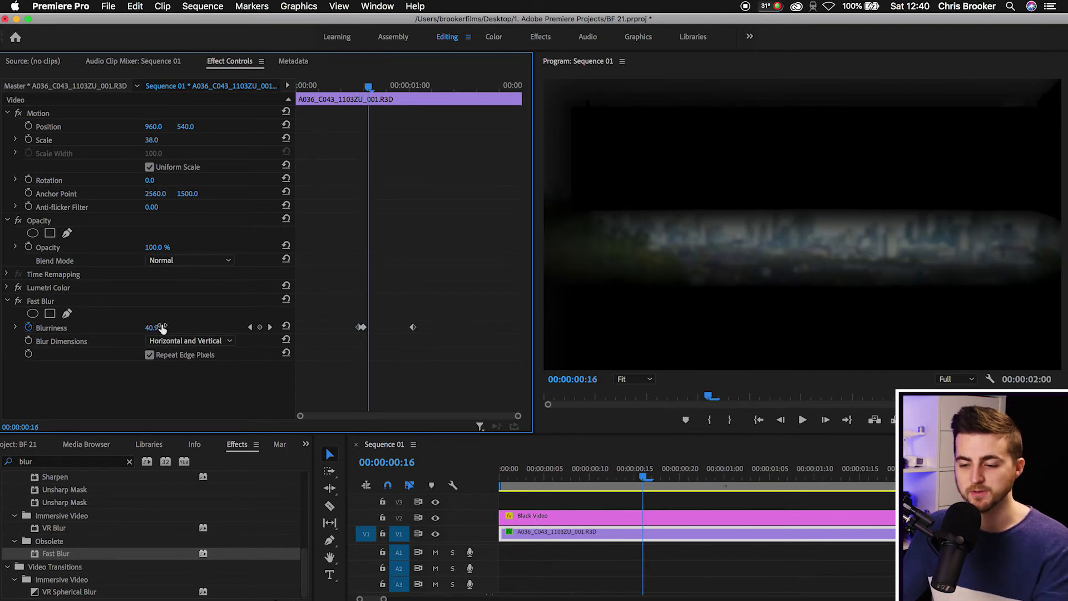
key(Right)
key(Right)
key(Right)
key(Right)
key(Right)
key(Right)
key(Right)
key(Right)
key(Right)
key(Right)
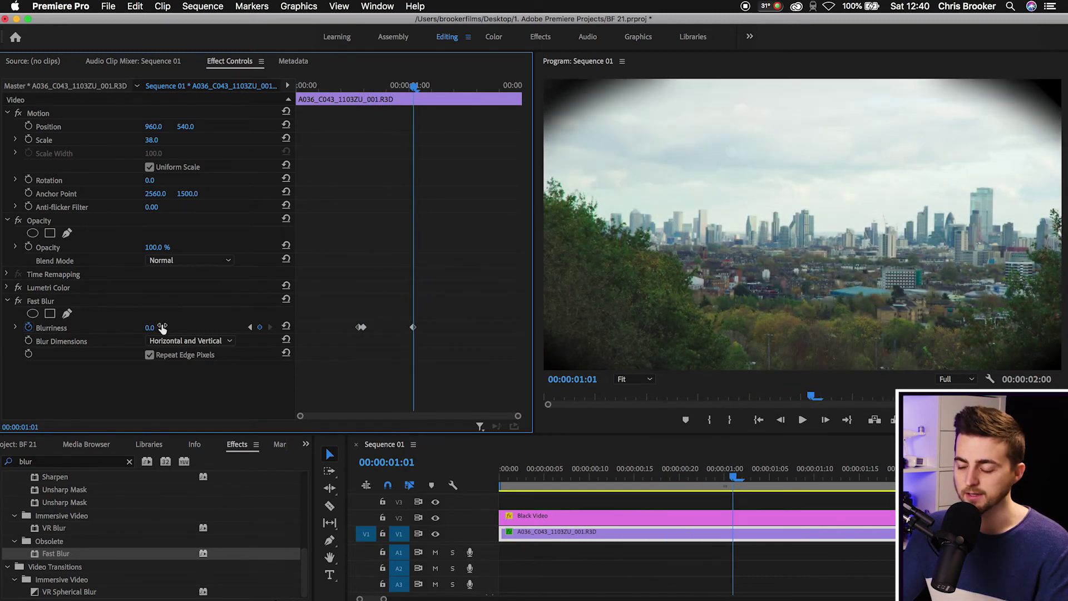
key(Right)
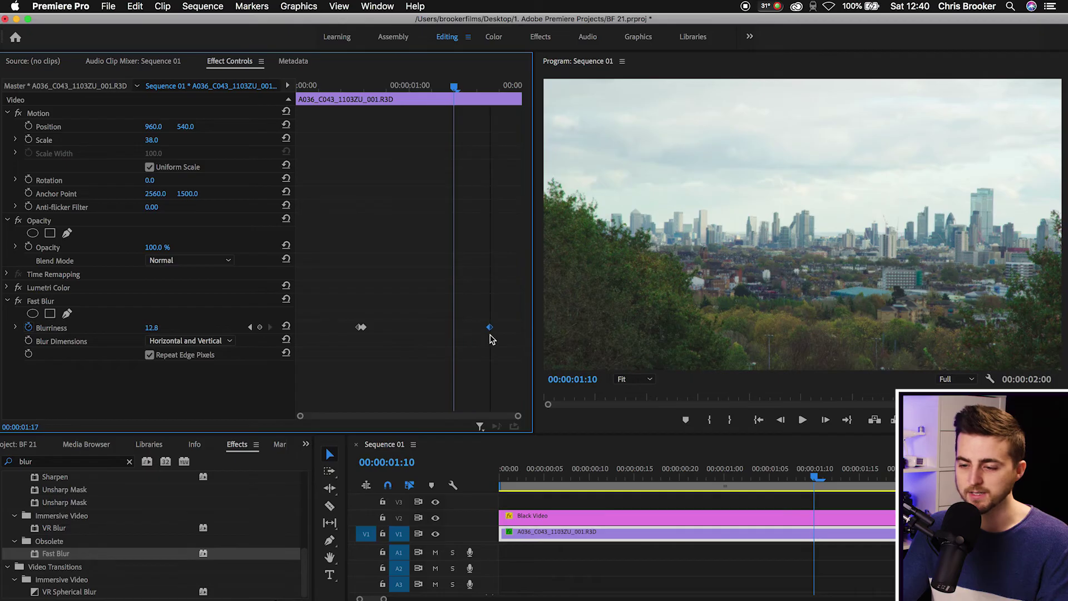
key(space)
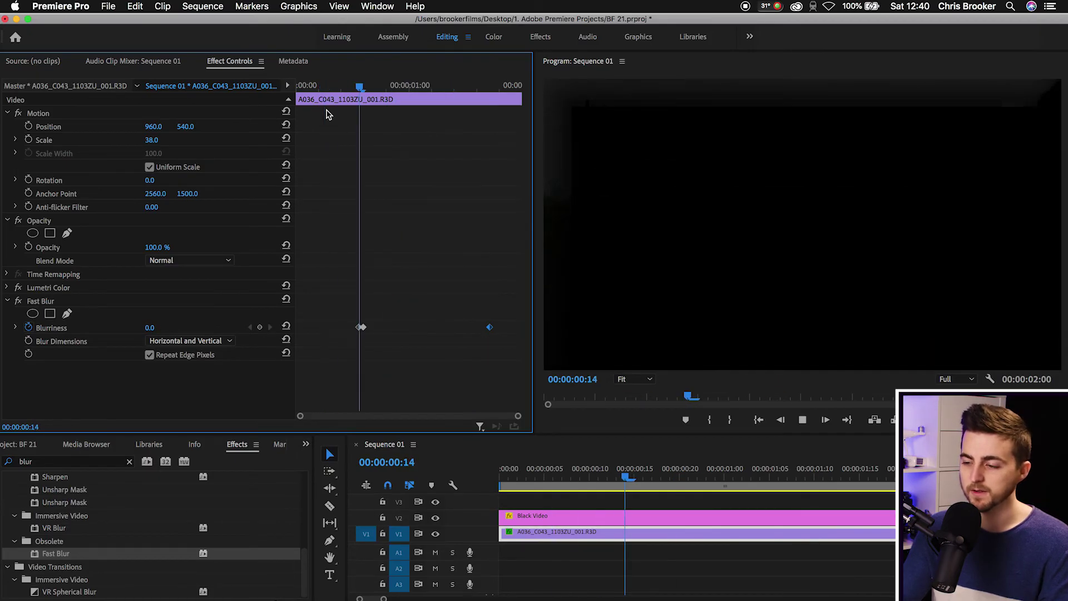
key(space)
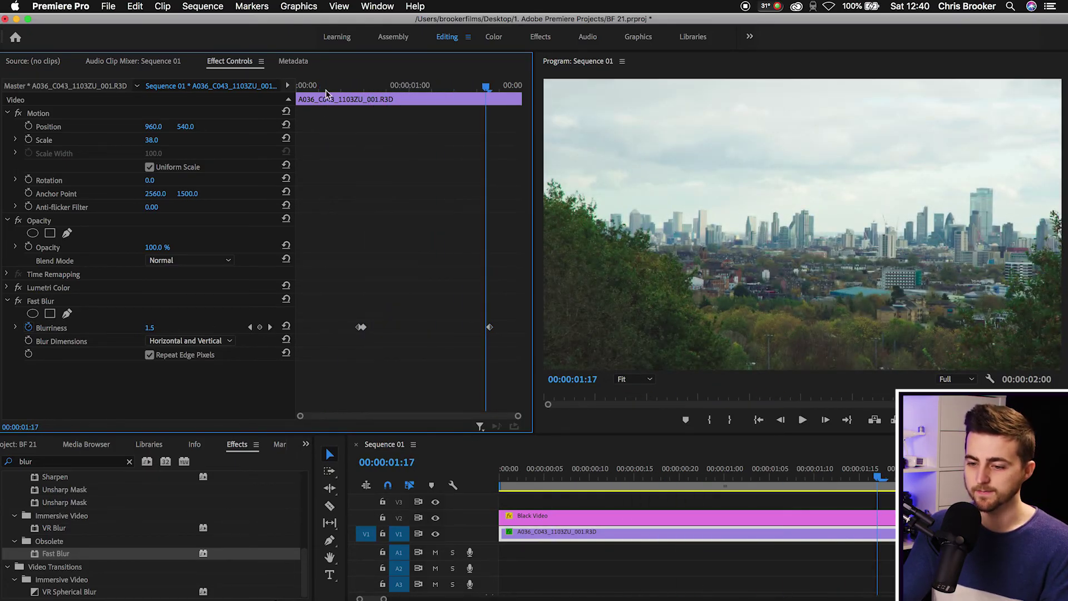
key(space)
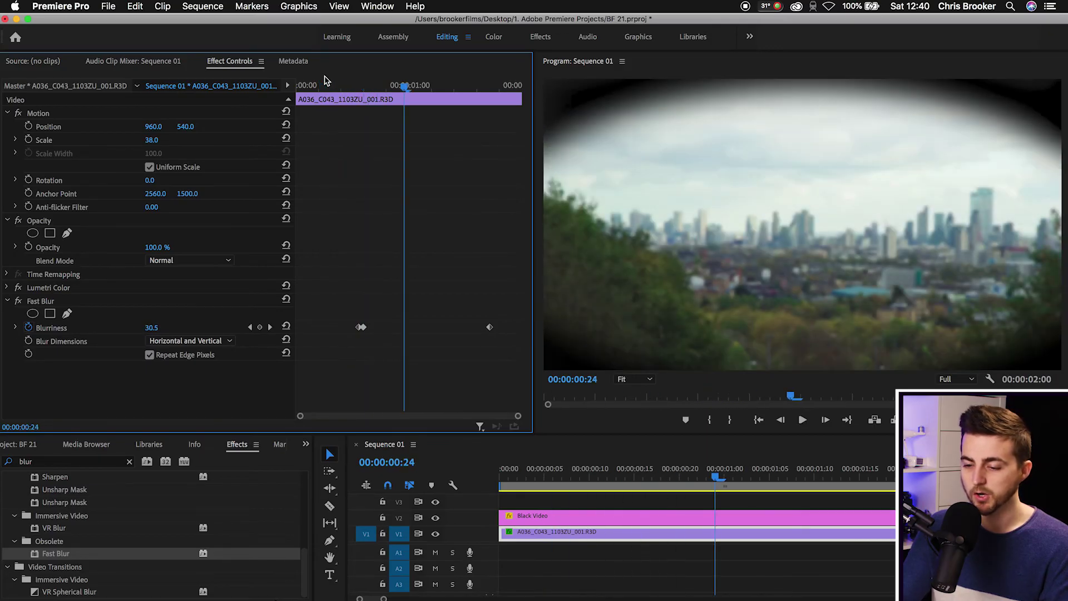
- Add a Blurriness 0 keyframe at 00:00:00:07 and preview the gradual blur ramp
drag(326, 83, 315, 83)
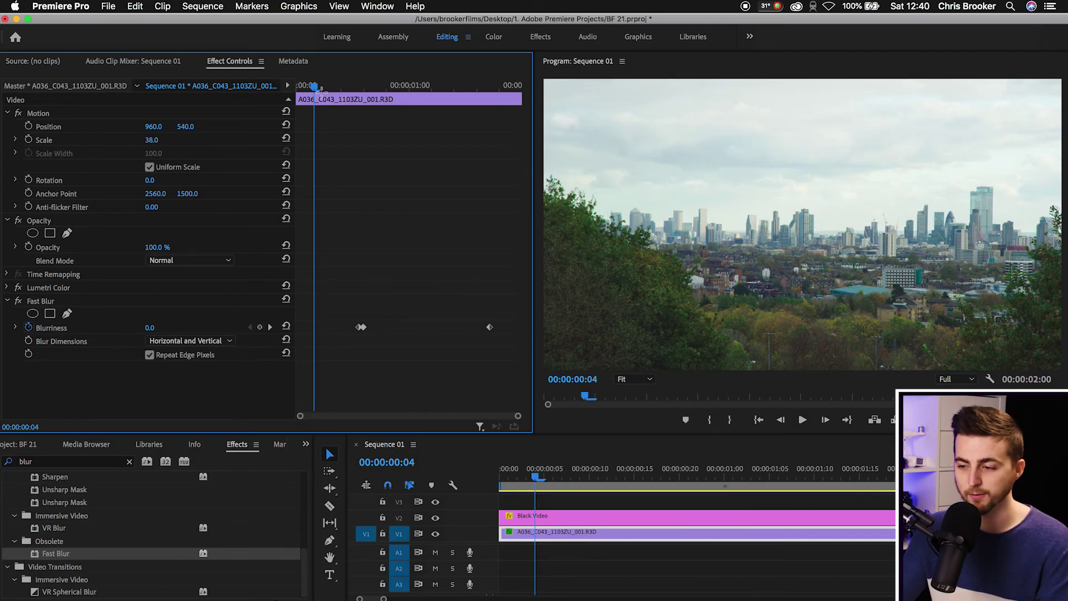
drag(315, 86, 361, 87)
click(260, 327)
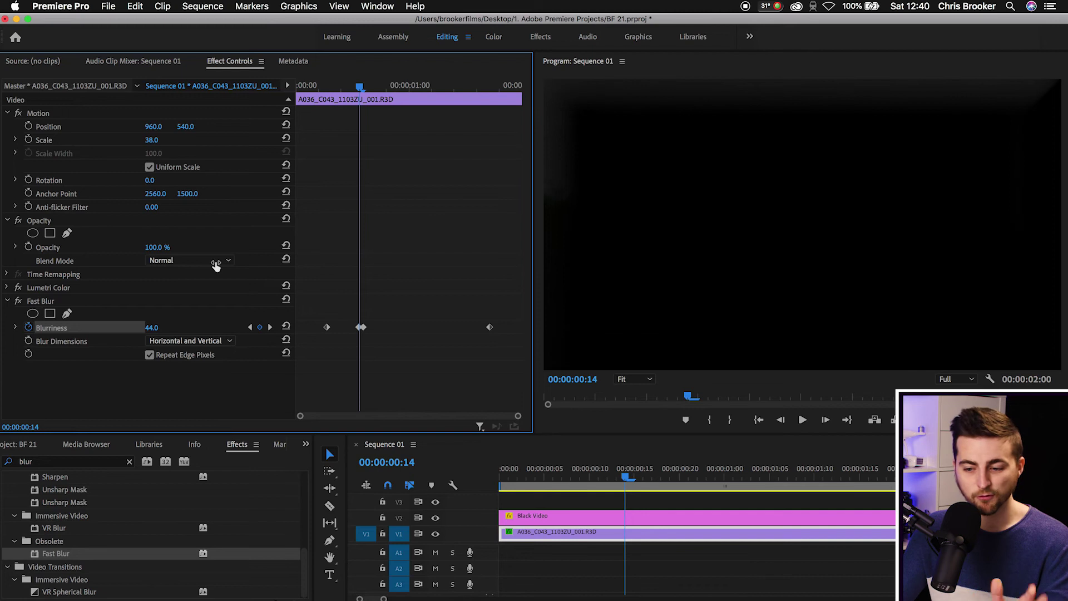
key(space)
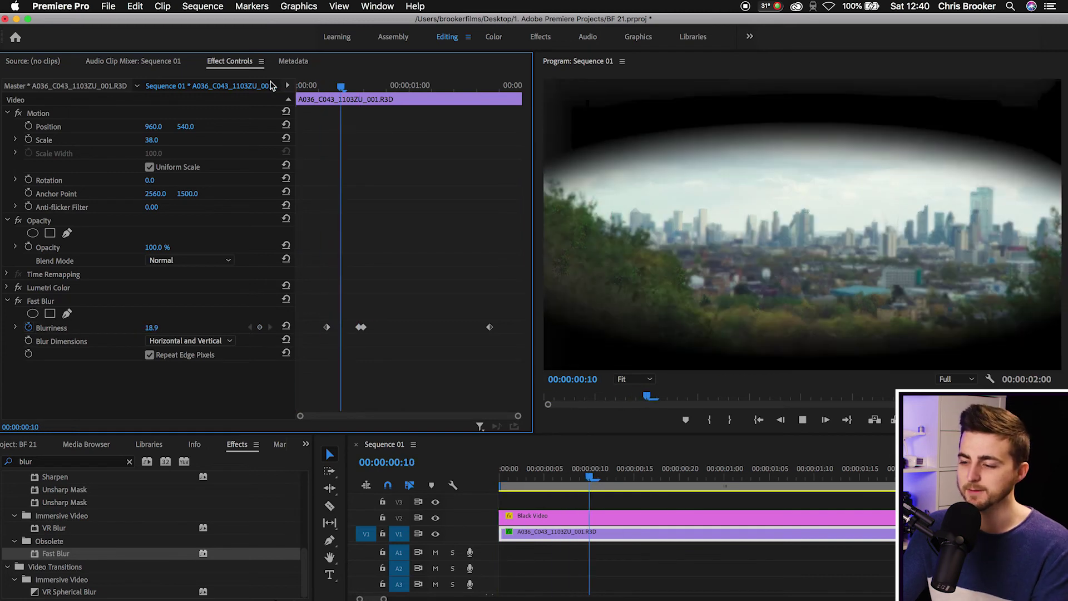
key(space)
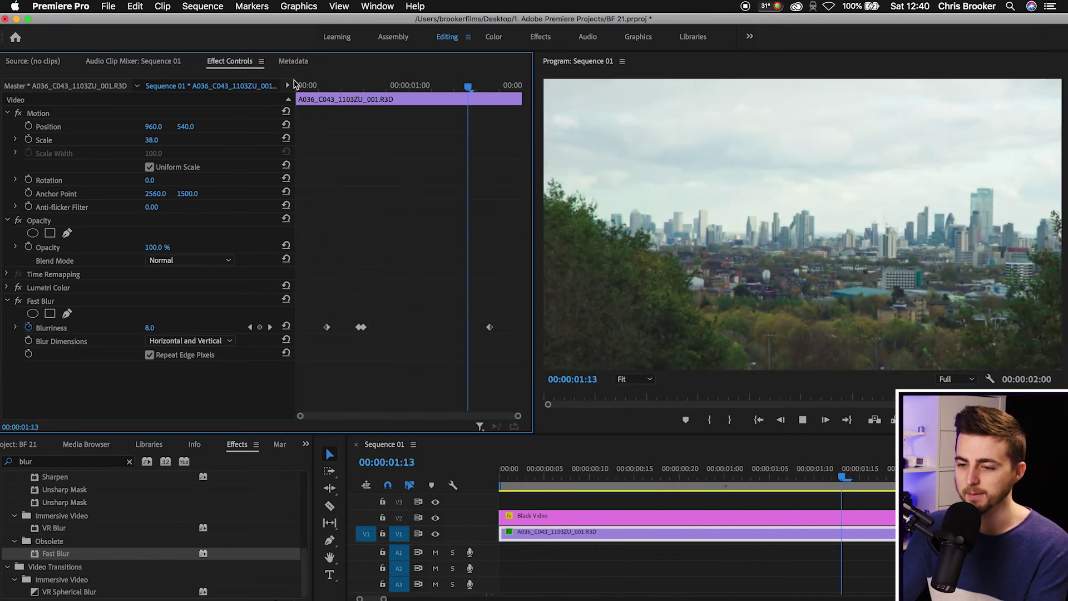
click(303, 85)
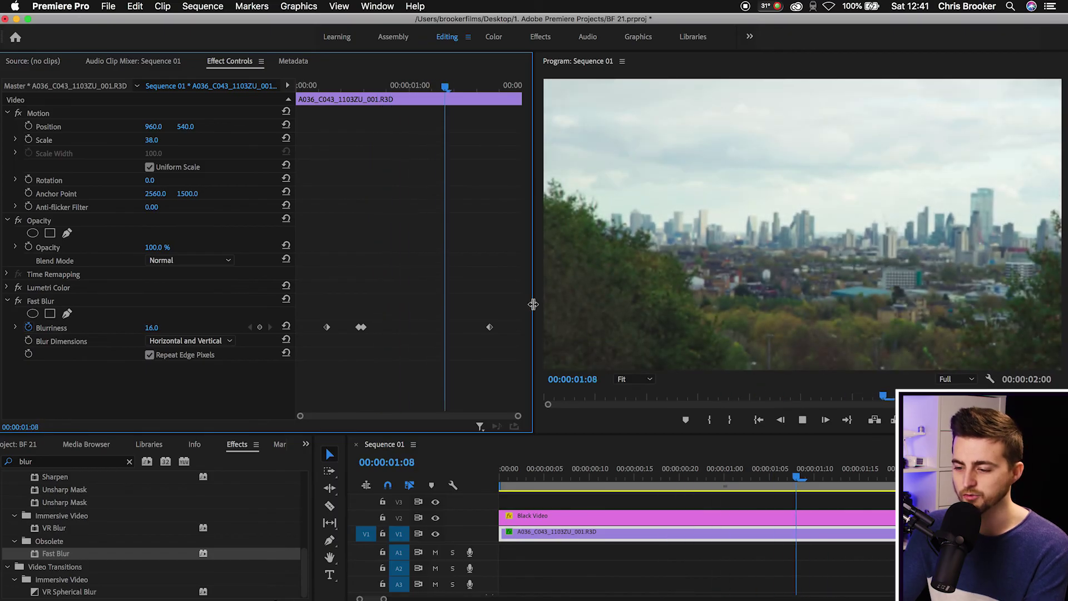
- Select the Black Video clip, scrub the blink, and set the Program zoom to 25%
key(space)
click(592, 519)
click(446, 93)
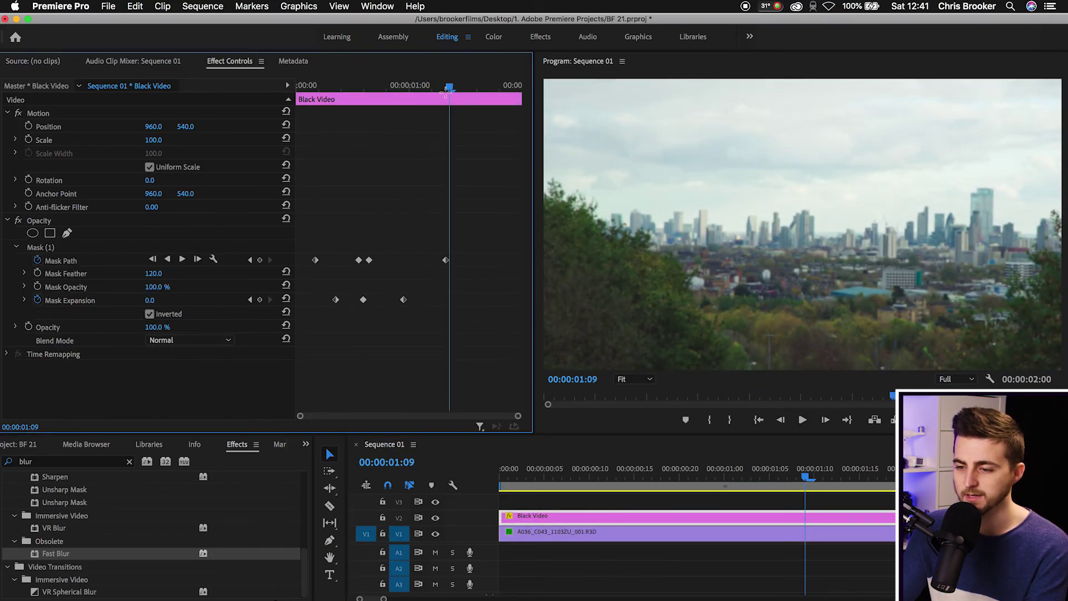
mouse_move(419, 97)
mouse_down()
mouse_move(382, 98)
mouse_move(419, 93)
mouse_up()
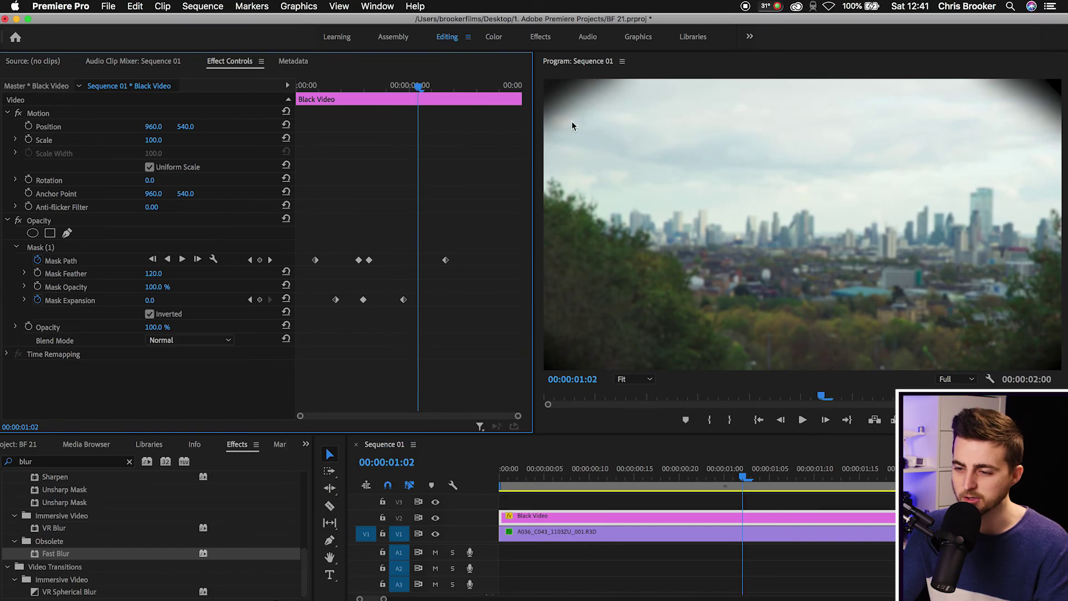
click(640, 379)
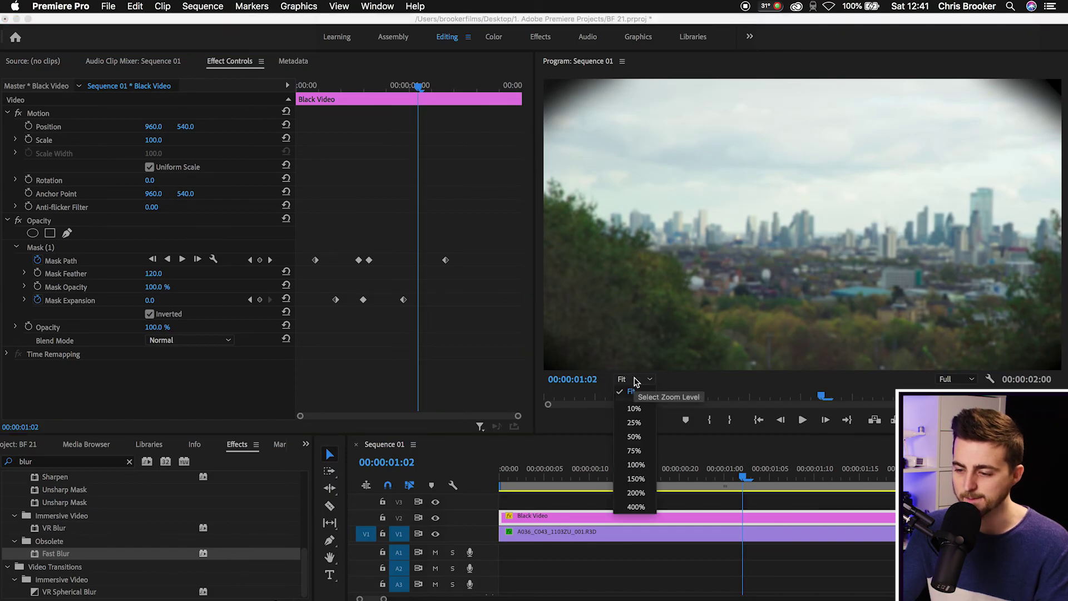
click(637, 429)
- At the final Mask Path keyframe, stretch the mask ellipse's sides outward past the frame
drag(418, 92, 445, 87)
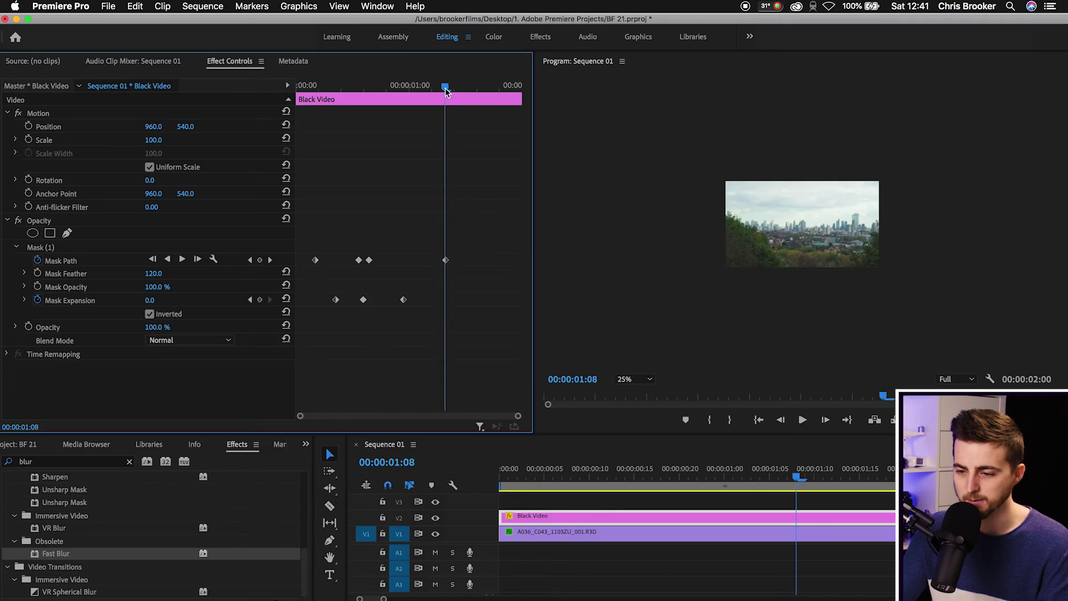
click(445, 259)
click(45, 247)
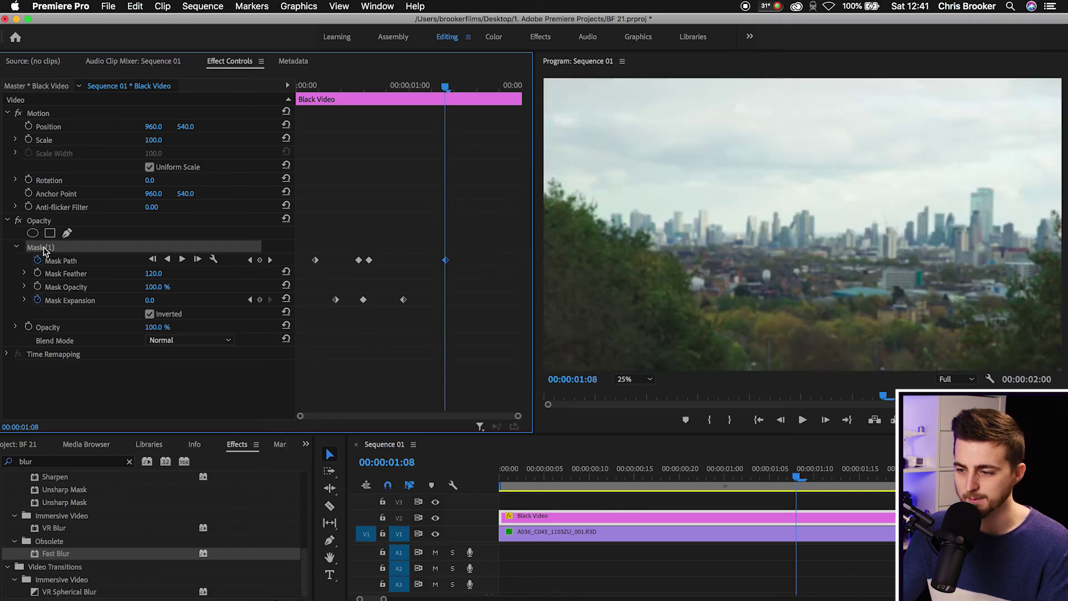
drag(714, 232, 658, 233)
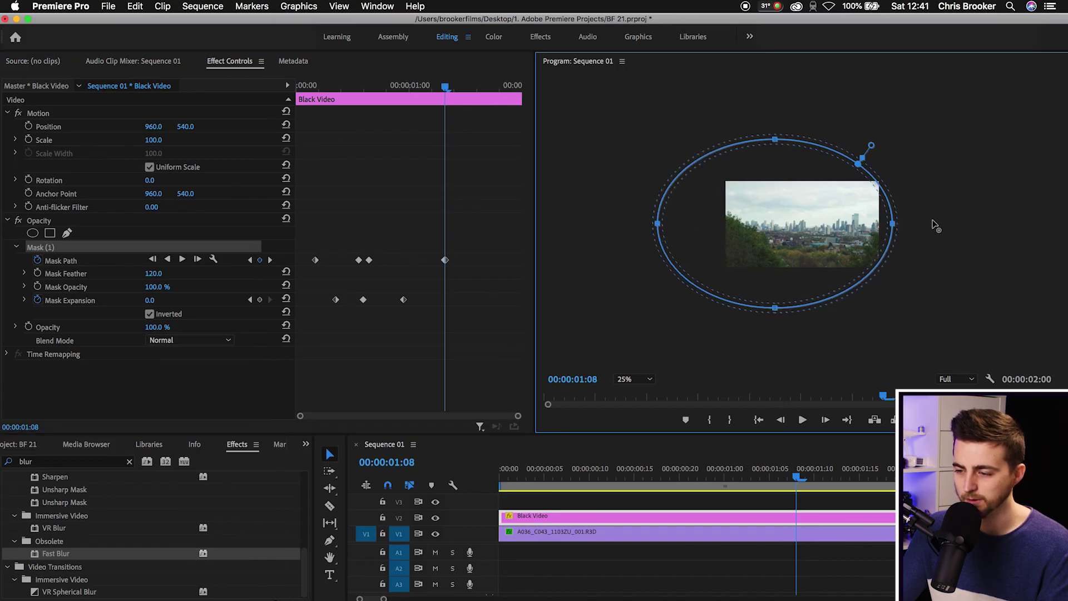
drag(892, 224, 974, 224)
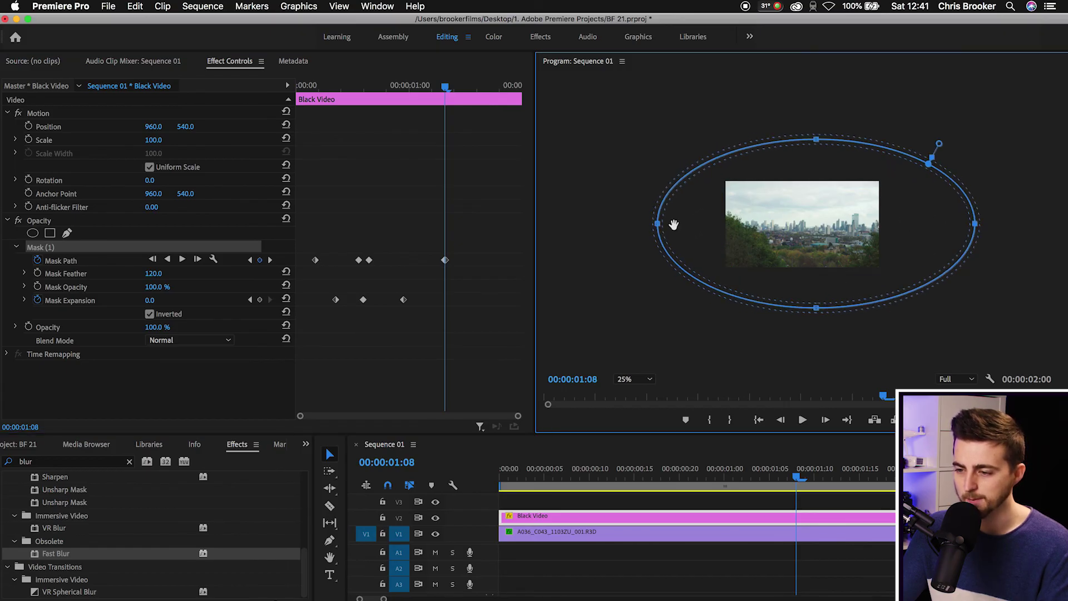
drag(655, 225, 638, 225)
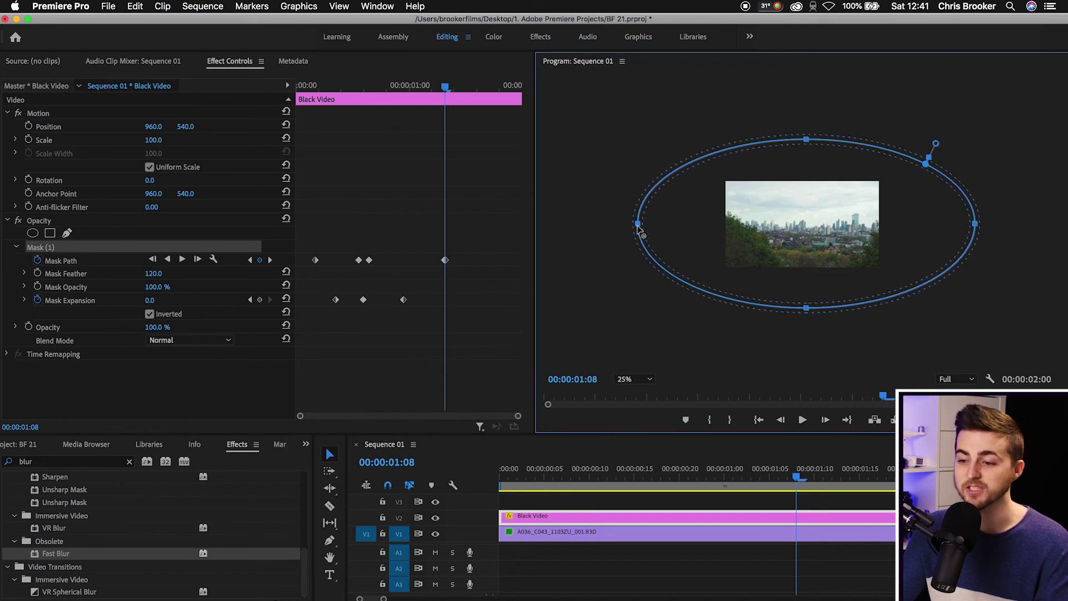
drag(445, 86, 327, 85)
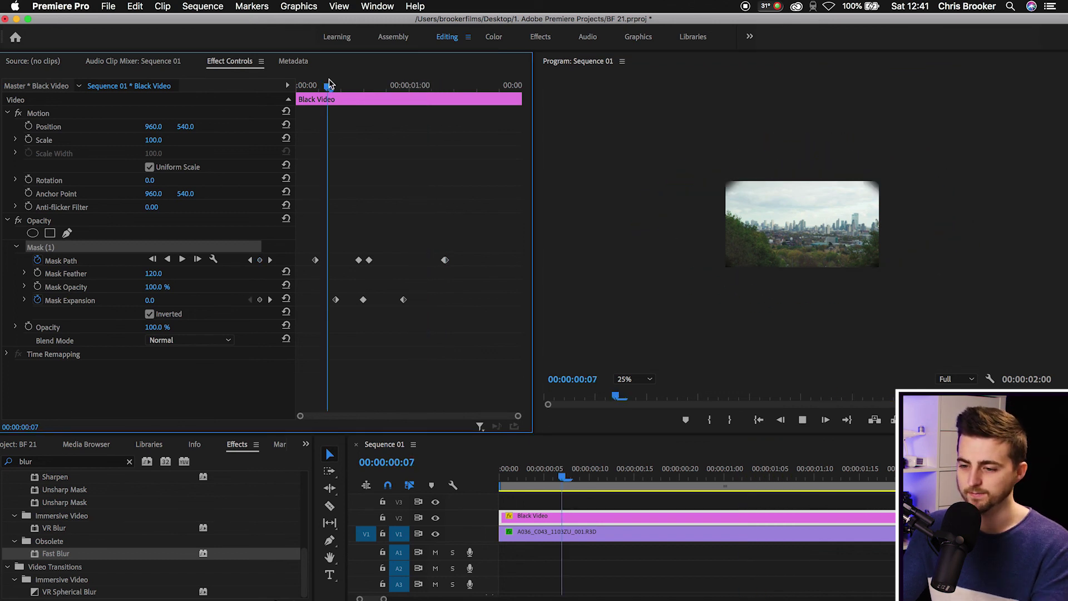
key(space)
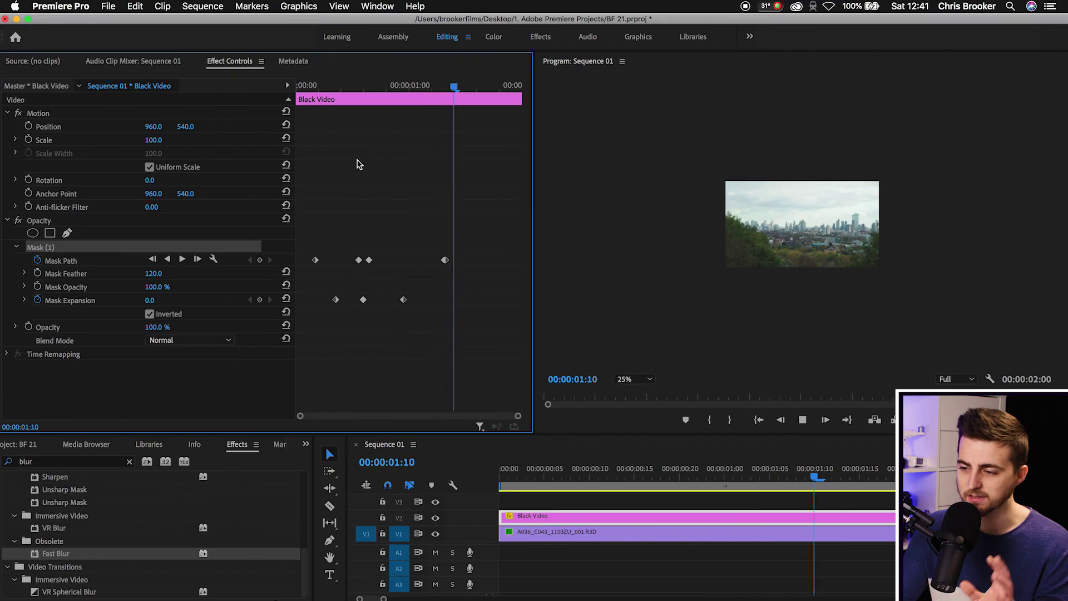
key(space)
click(310, 86)
key(space)
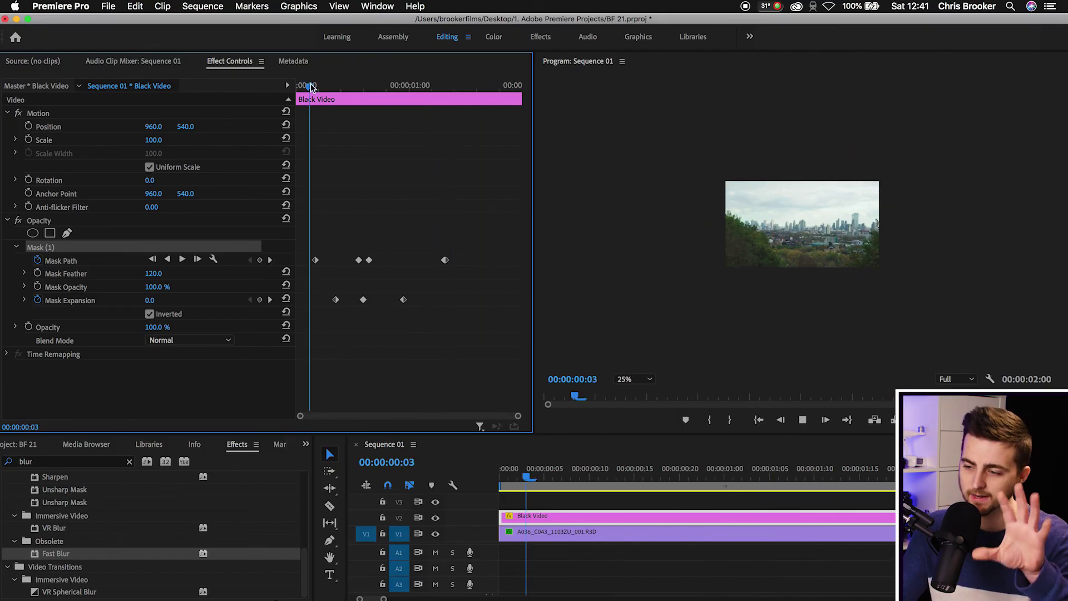